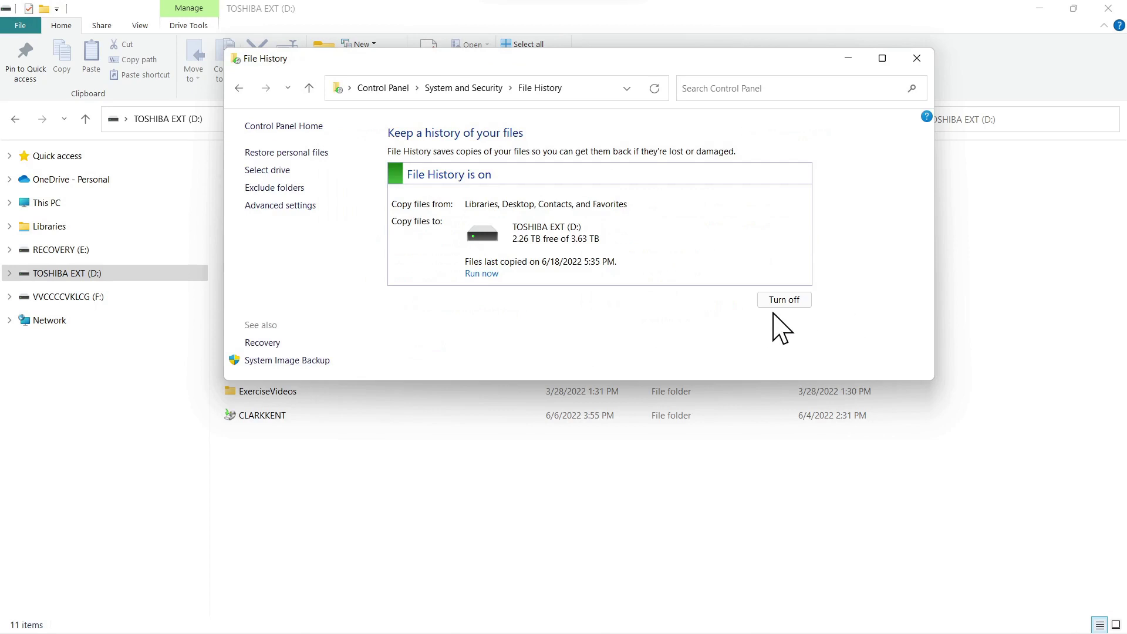
Reselect TOSHIBA EXT (D:) with its existing backup as the File History drive and start a backup run.
left_click(258, 172)
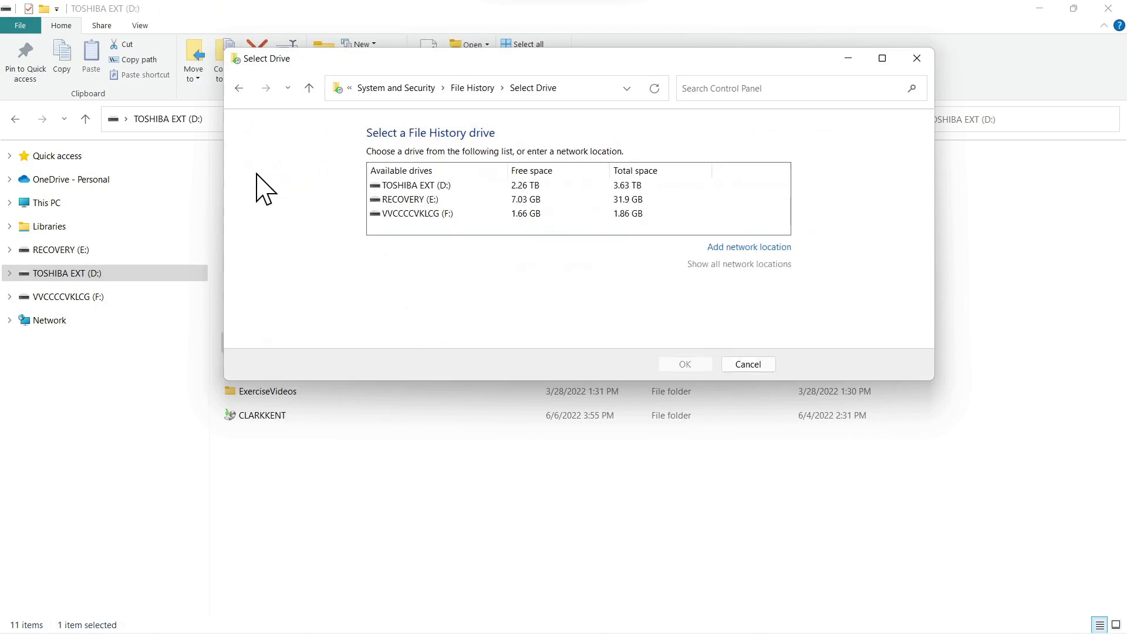
left_click(430, 185)
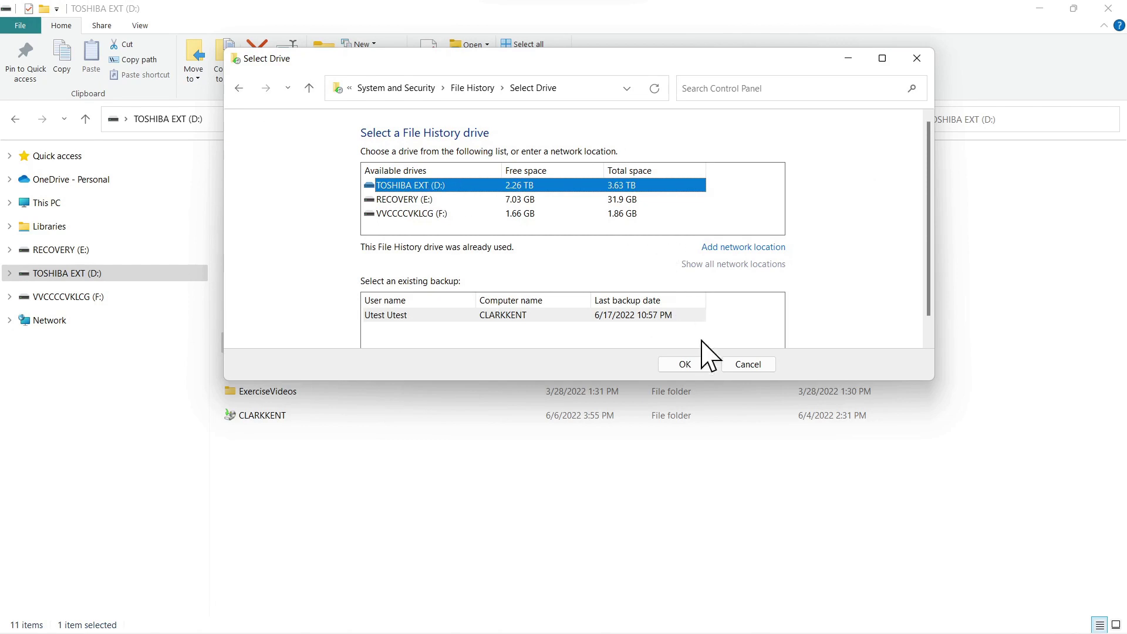
left_click(682, 364)
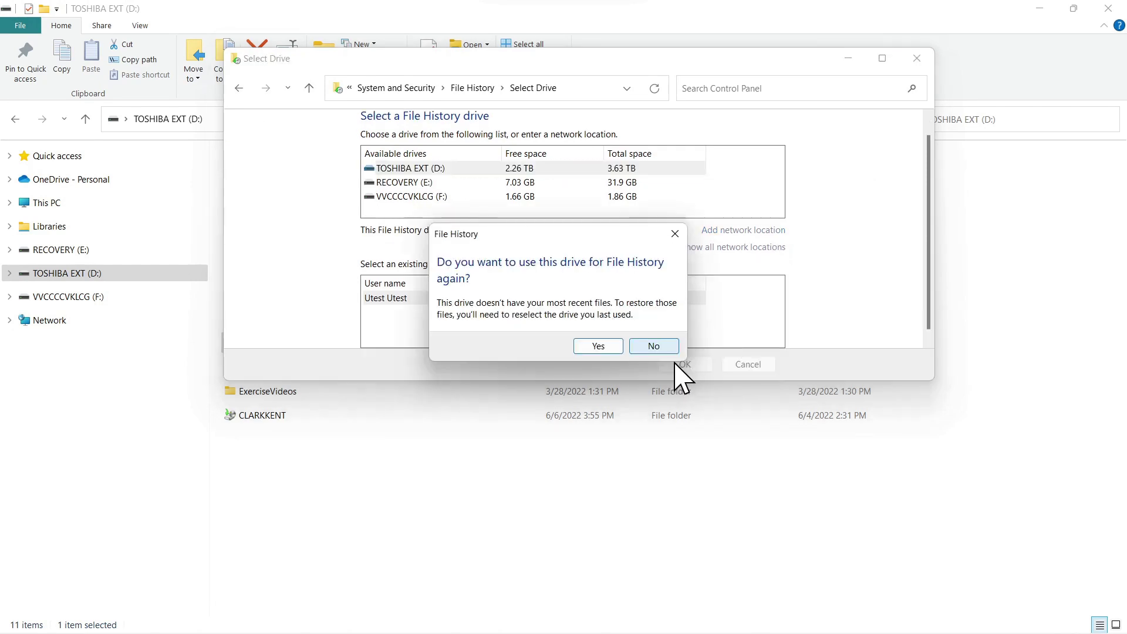
left_click(597, 347)
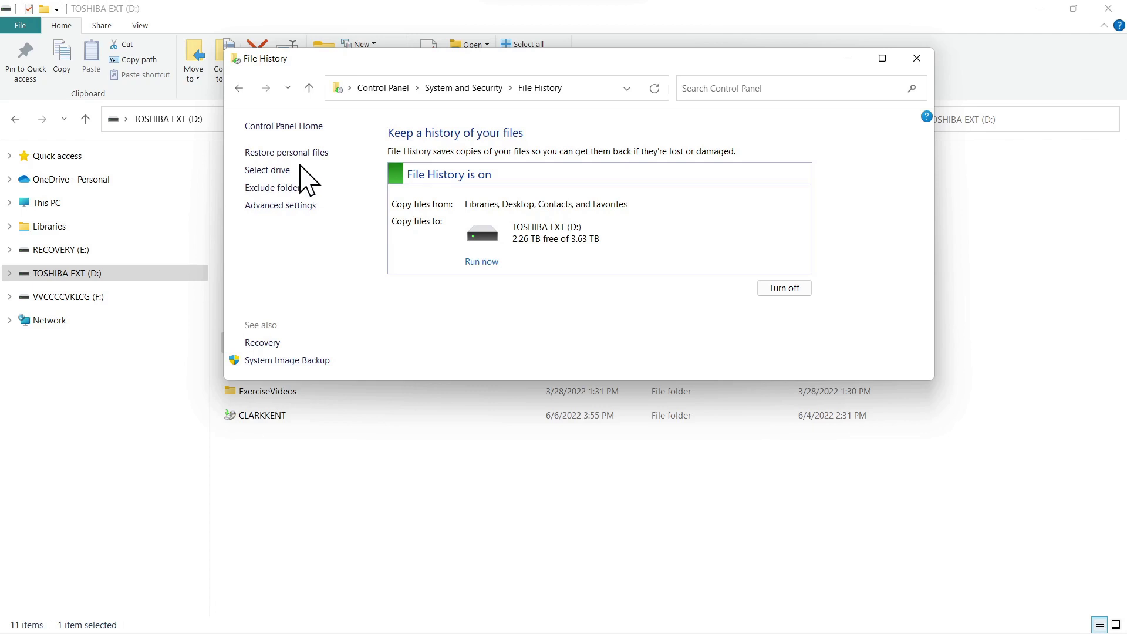
left_click(482, 263)
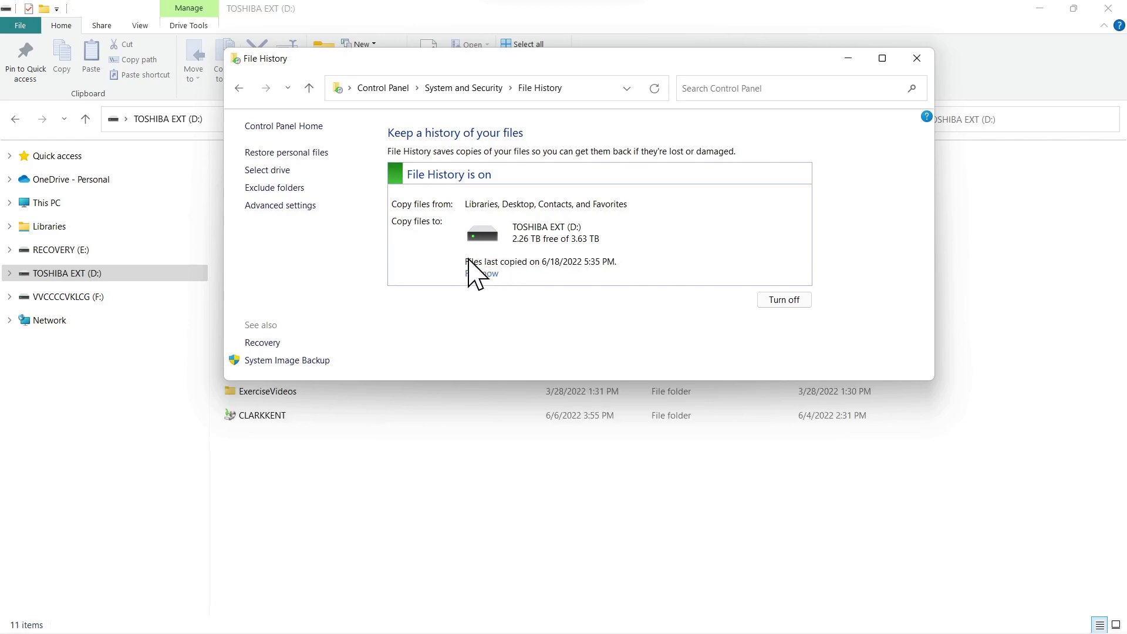
View the backed-up personal files available for restoring and return to the File History setup.
left_click(297, 153)
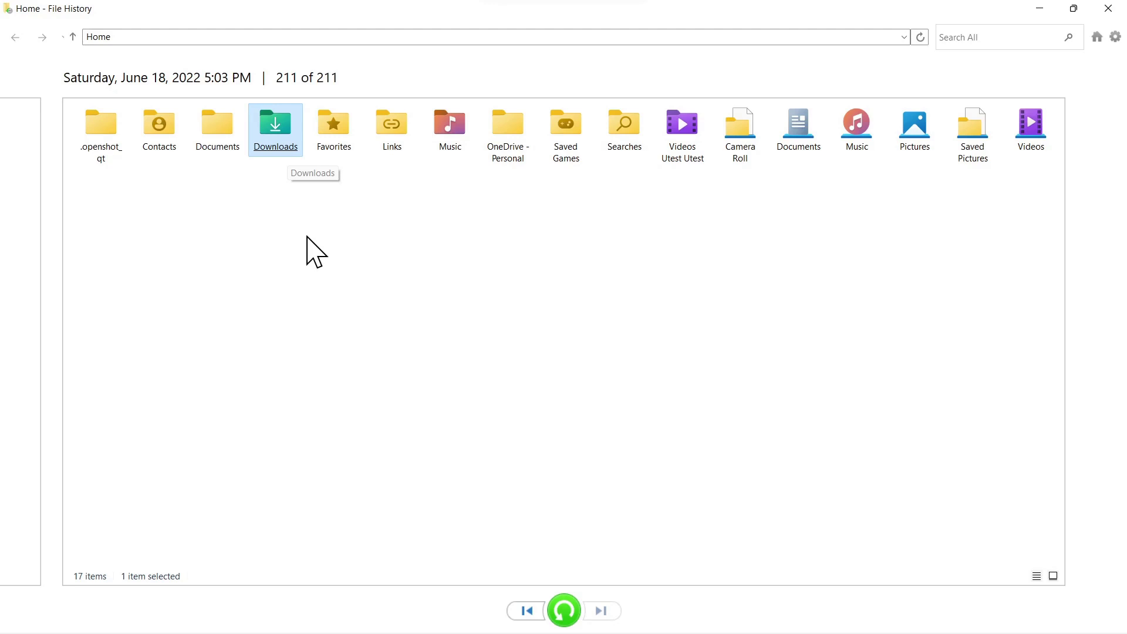
left_click(1114, 38)
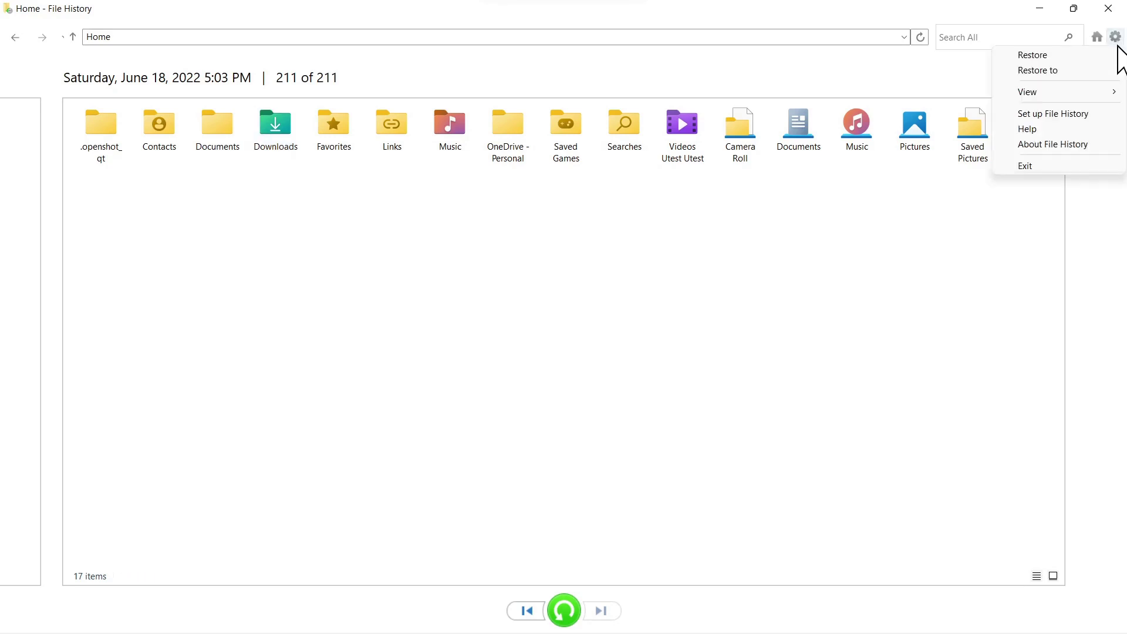
left_click(1061, 115)
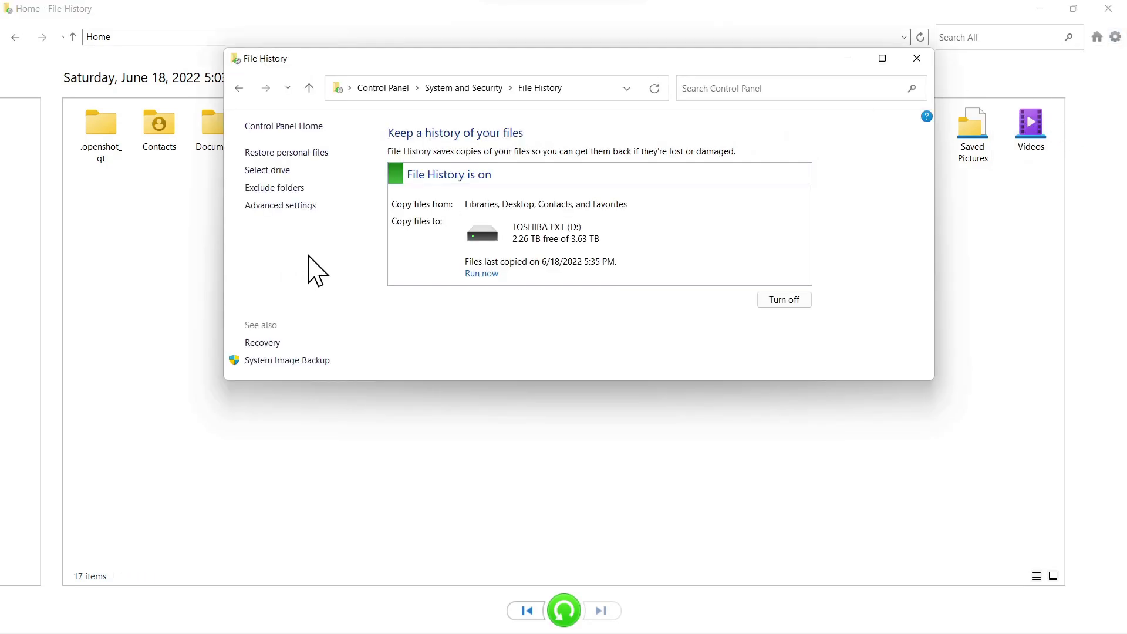
Examine the choices for how often copies are saved and how long versions are kept in File History's advanced settings.
left_click(300, 206)
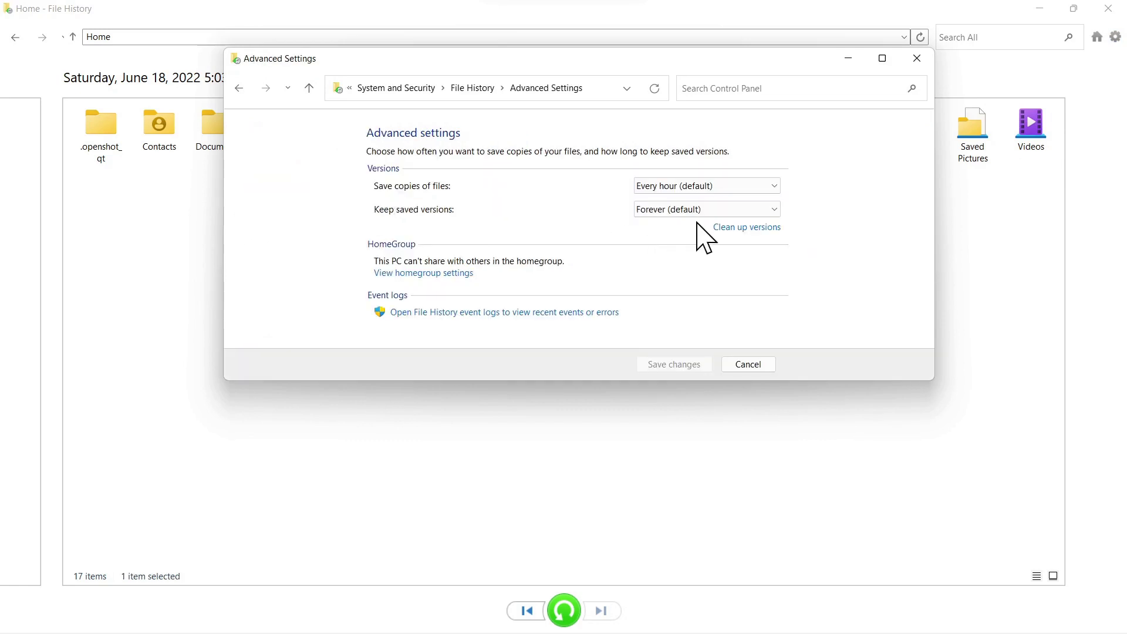
left_click(772, 187)
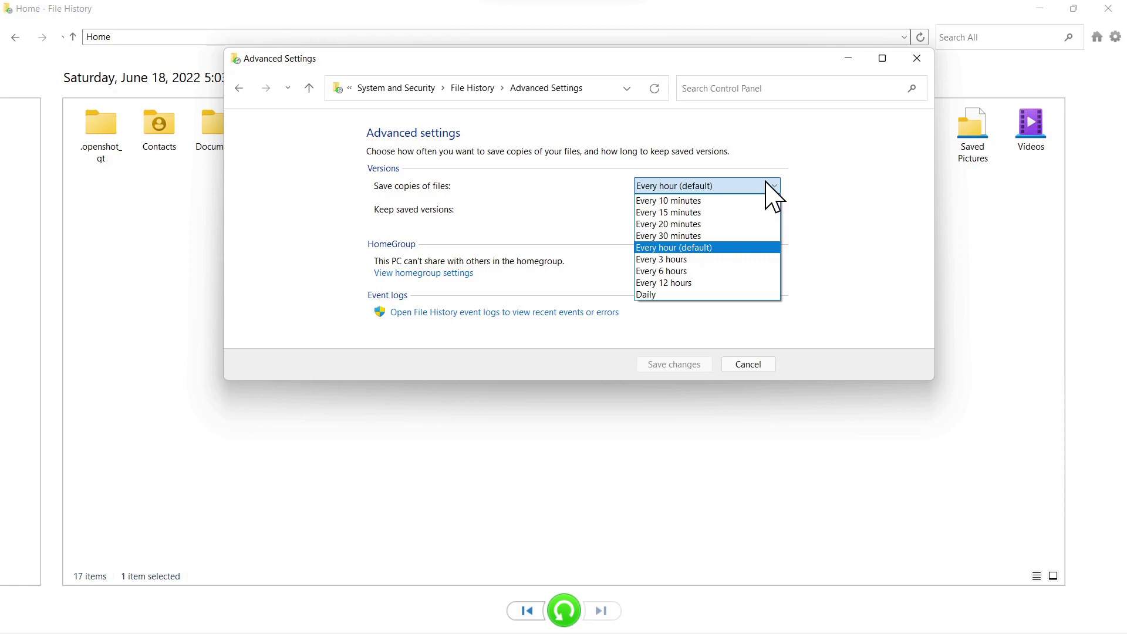
left_click(767, 185)
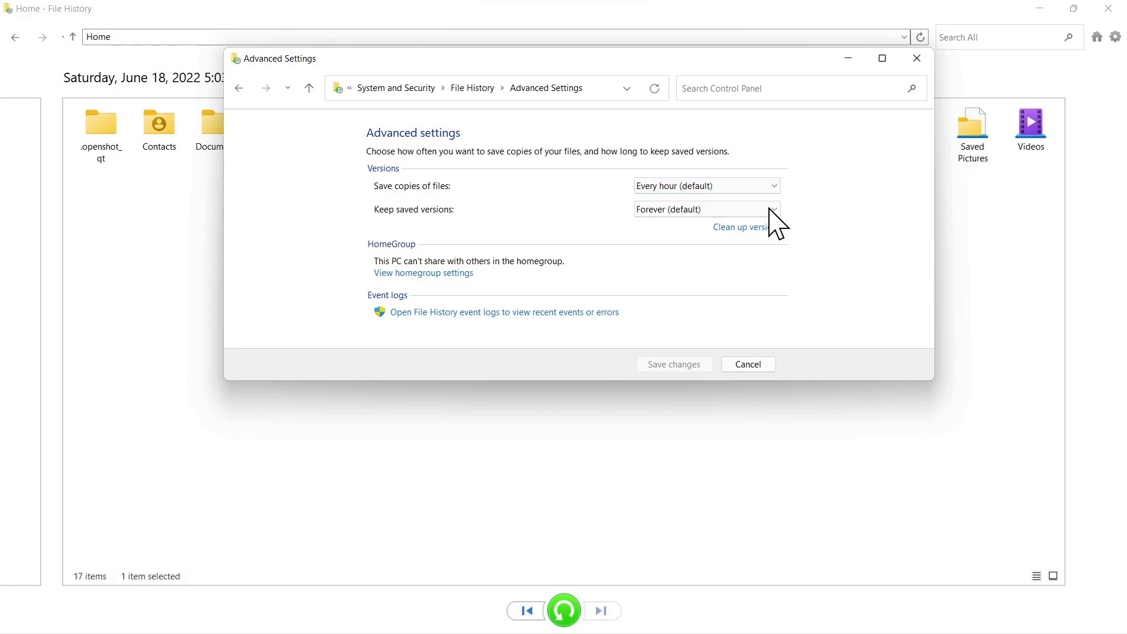
left_click(770, 210)
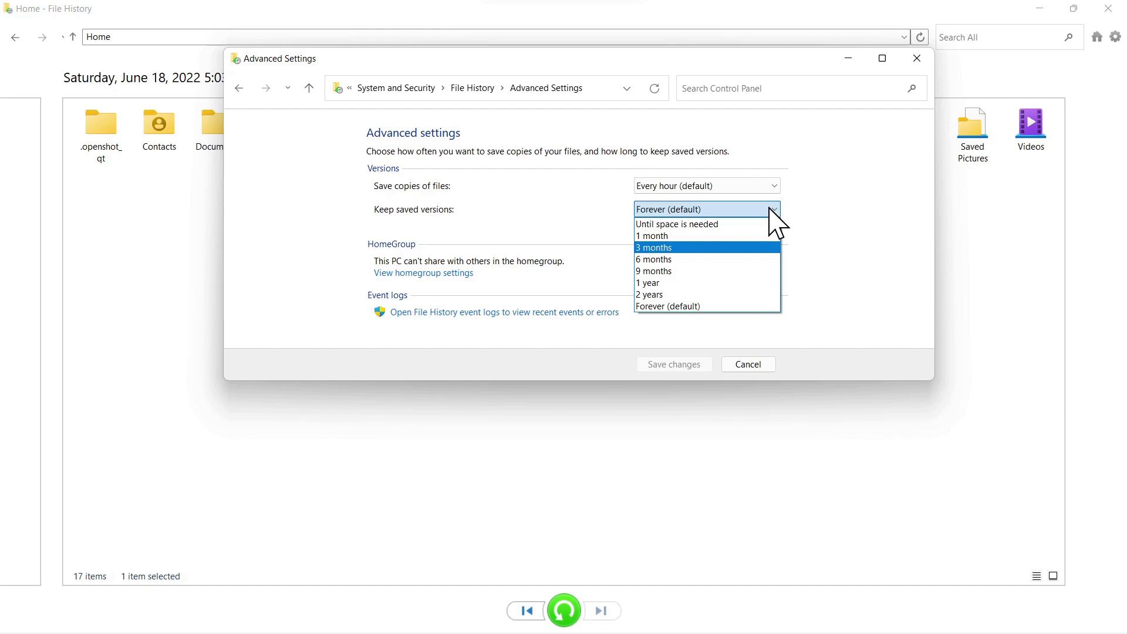
left_click(770, 210)
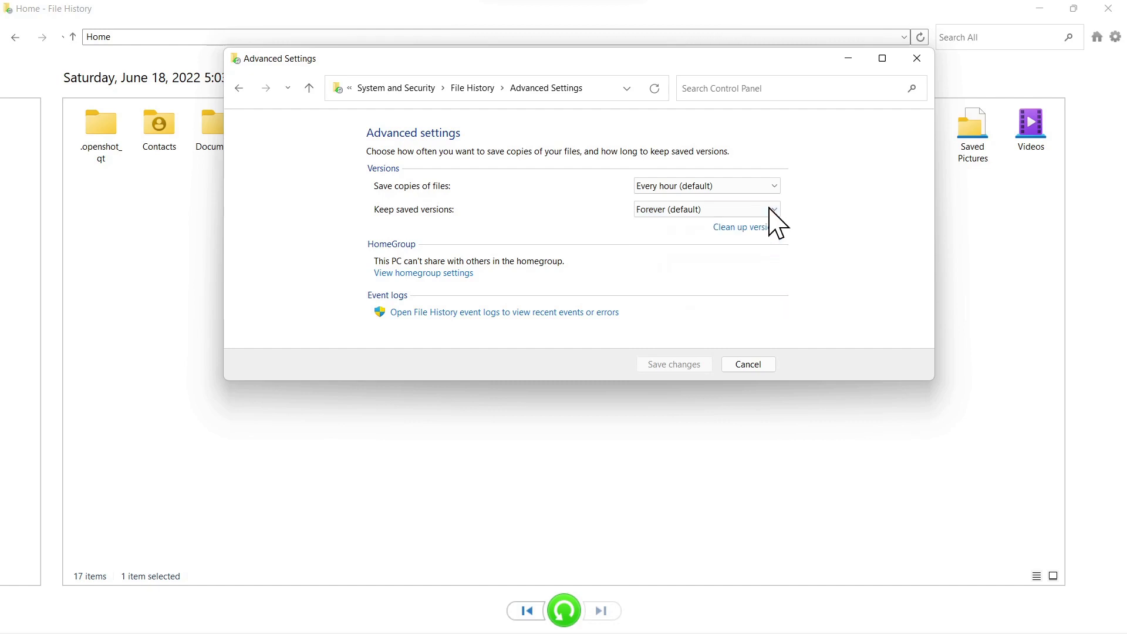
Examine the age choices for cleaning up older file versions, and leave the advanced settings without saving.
left_click(740, 228)
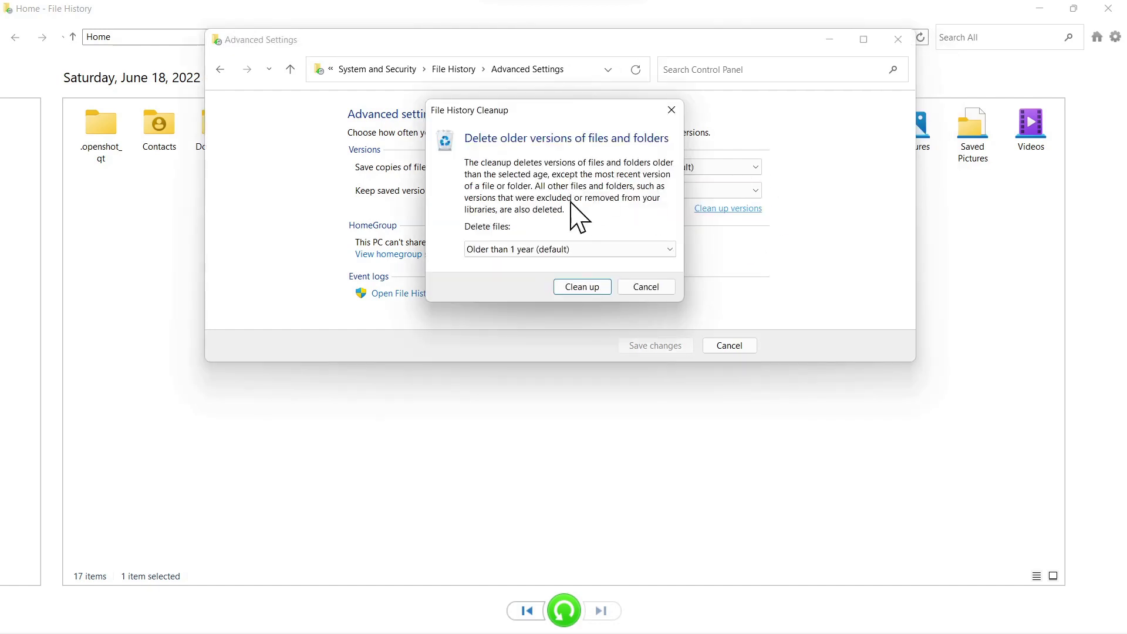
left_click(572, 250)
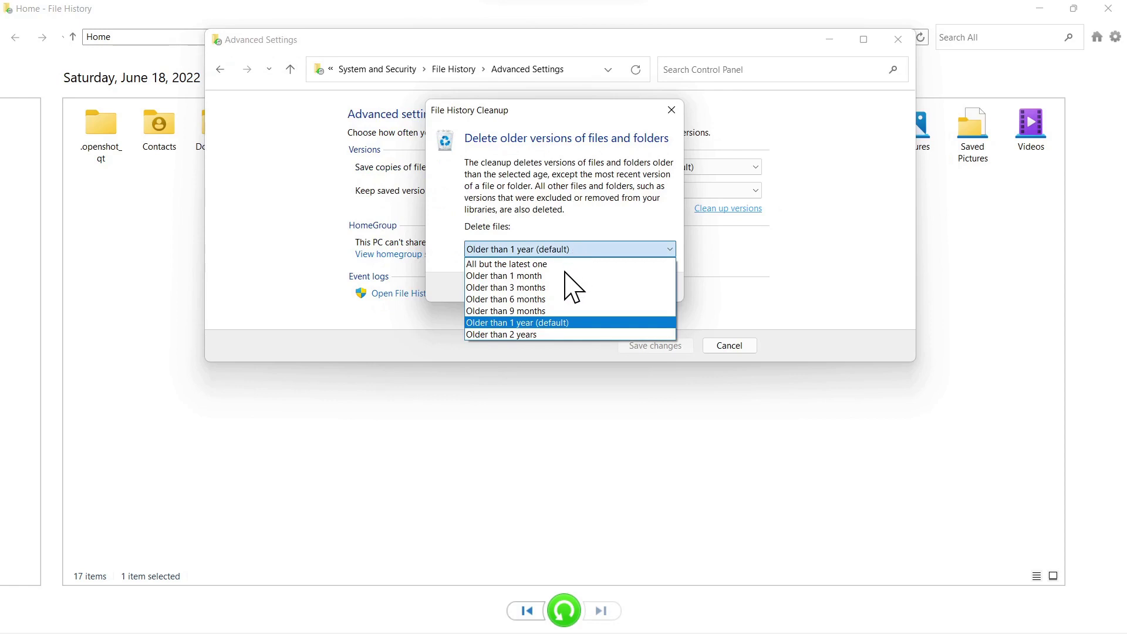
left_click(575, 249)
left_click(672, 111)
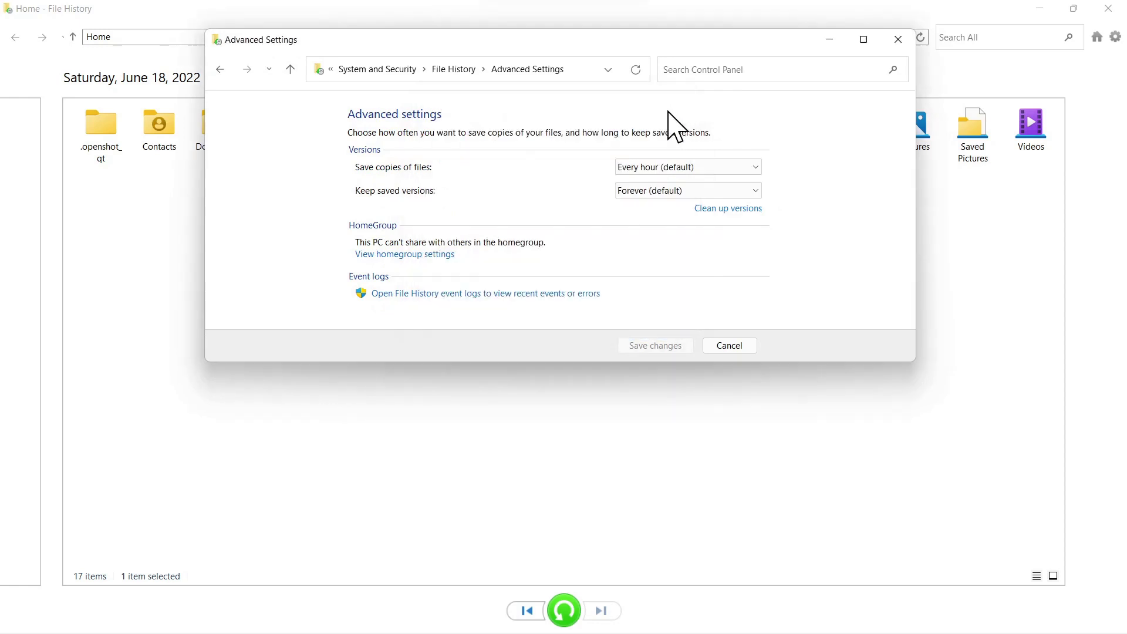
left_click(724, 346)
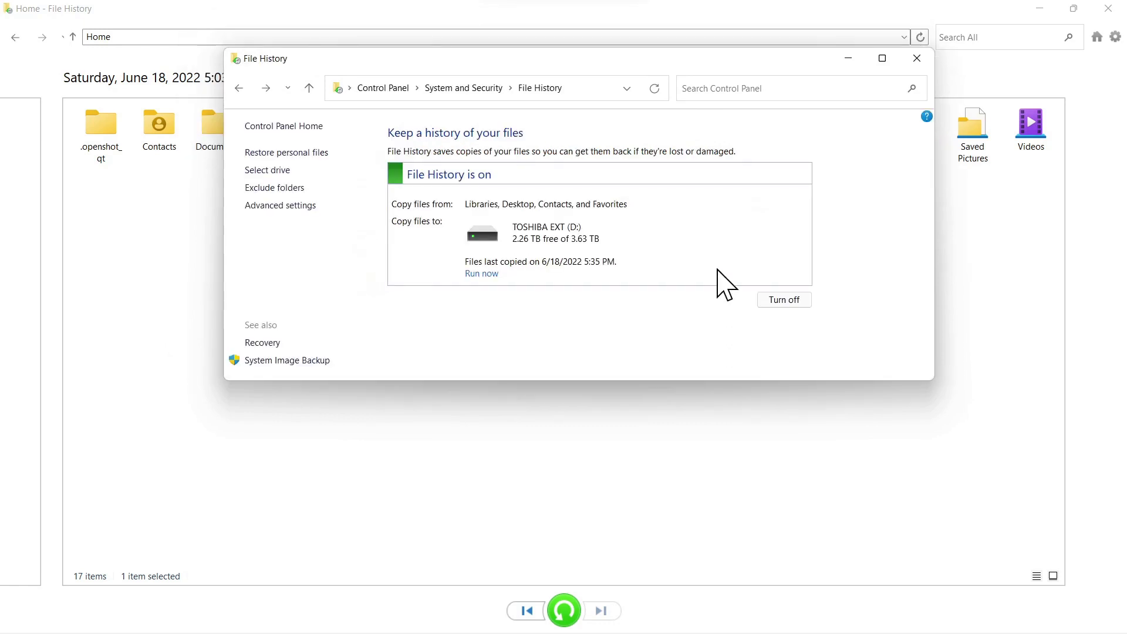
Try excluding the A_Personal folder in the Documents library from File History, and discard the change.
left_click(261, 190)
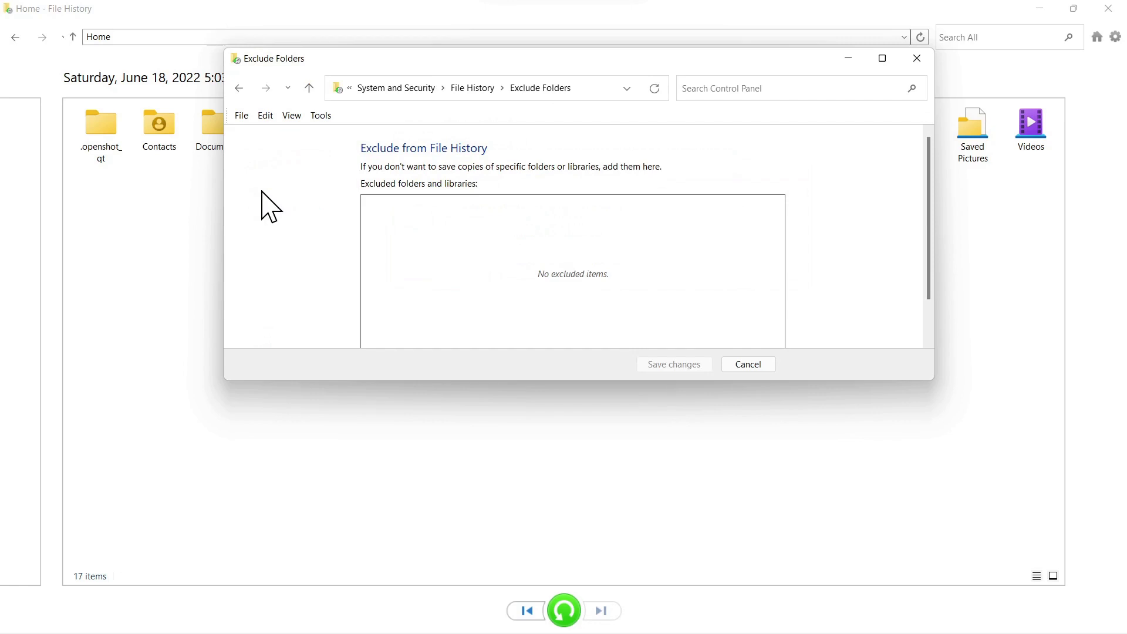
scroll(565, 259, "down", 2)
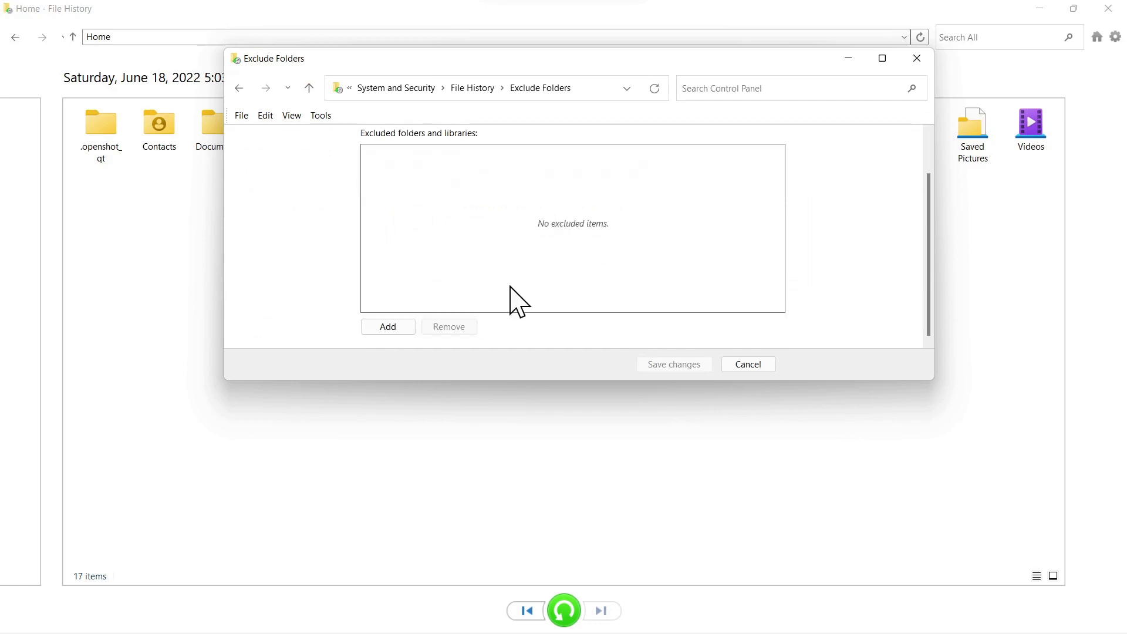
left_click(388, 327)
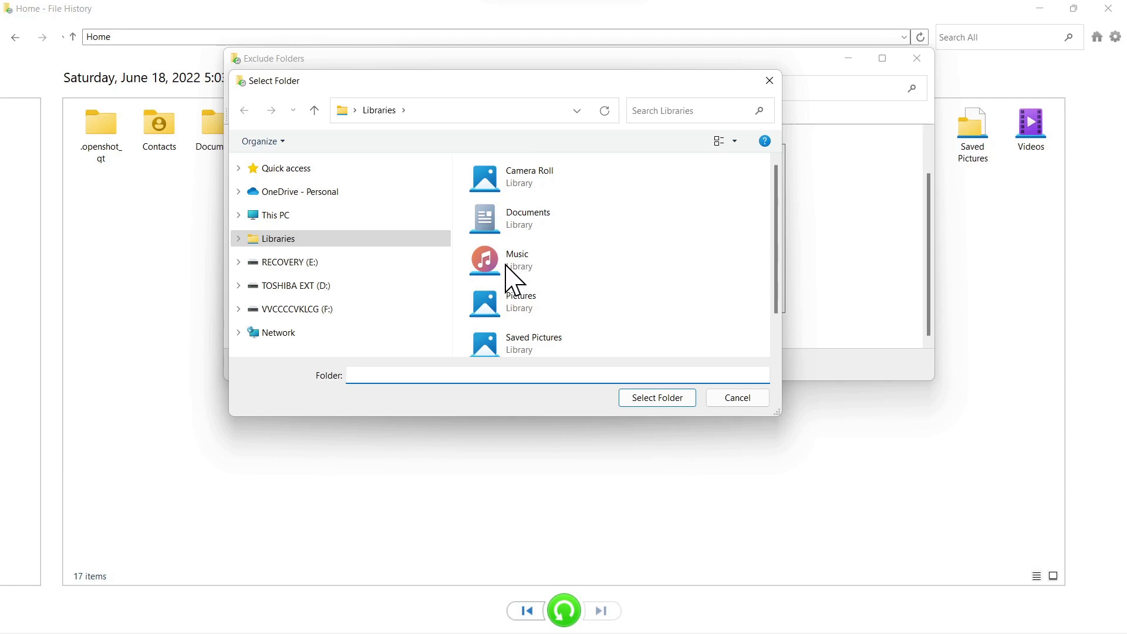
left_click(522, 219)
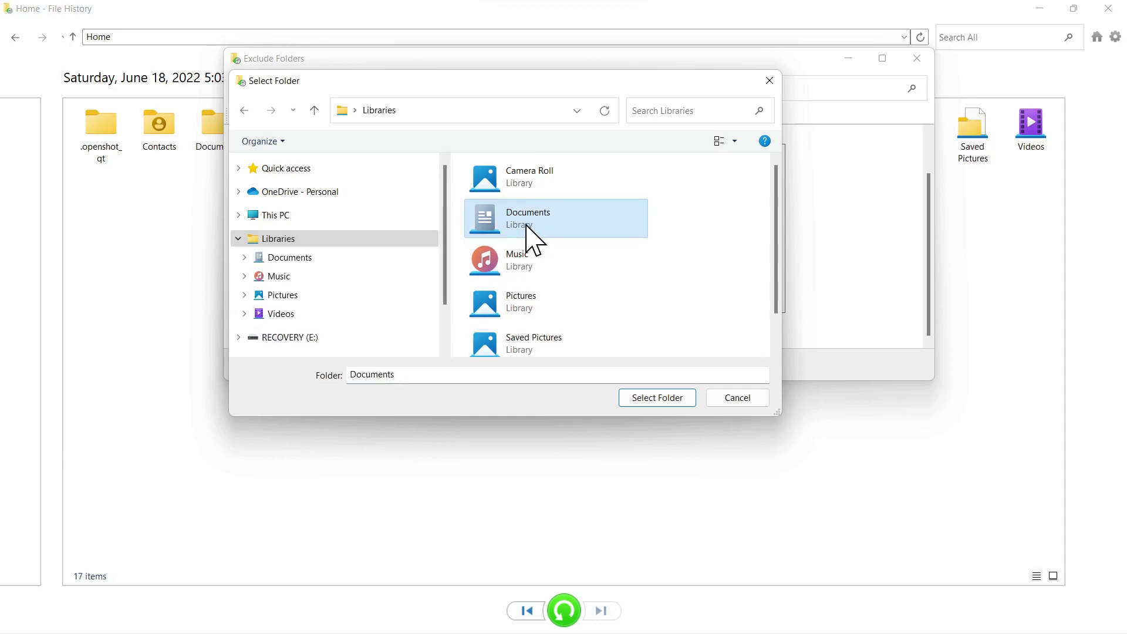
double_click(525, 226)
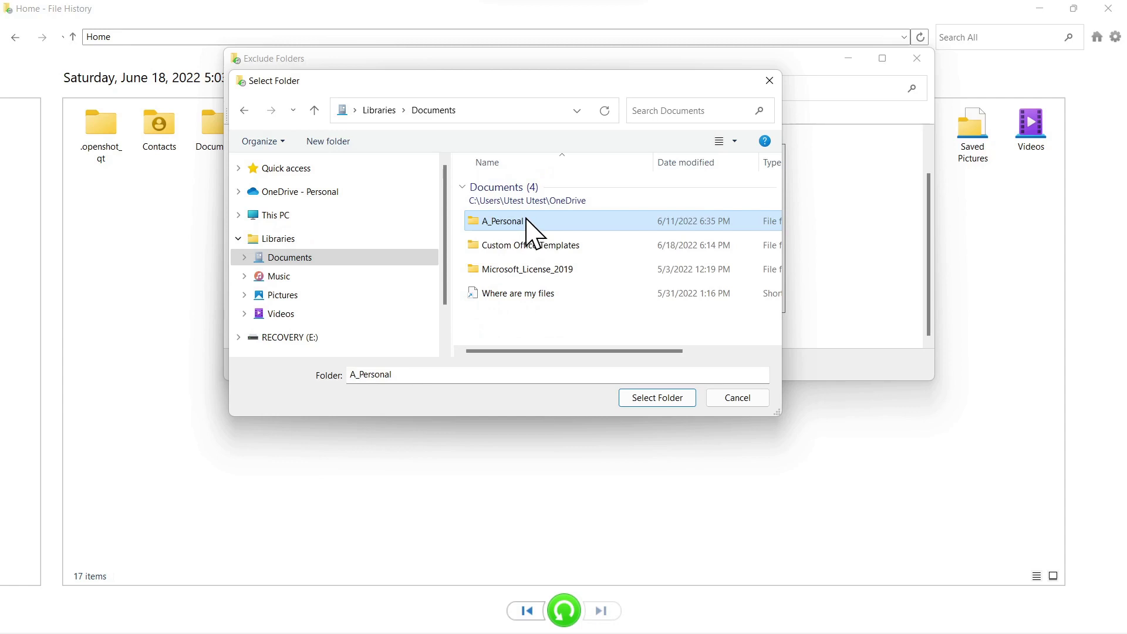
left_click(649, 401)
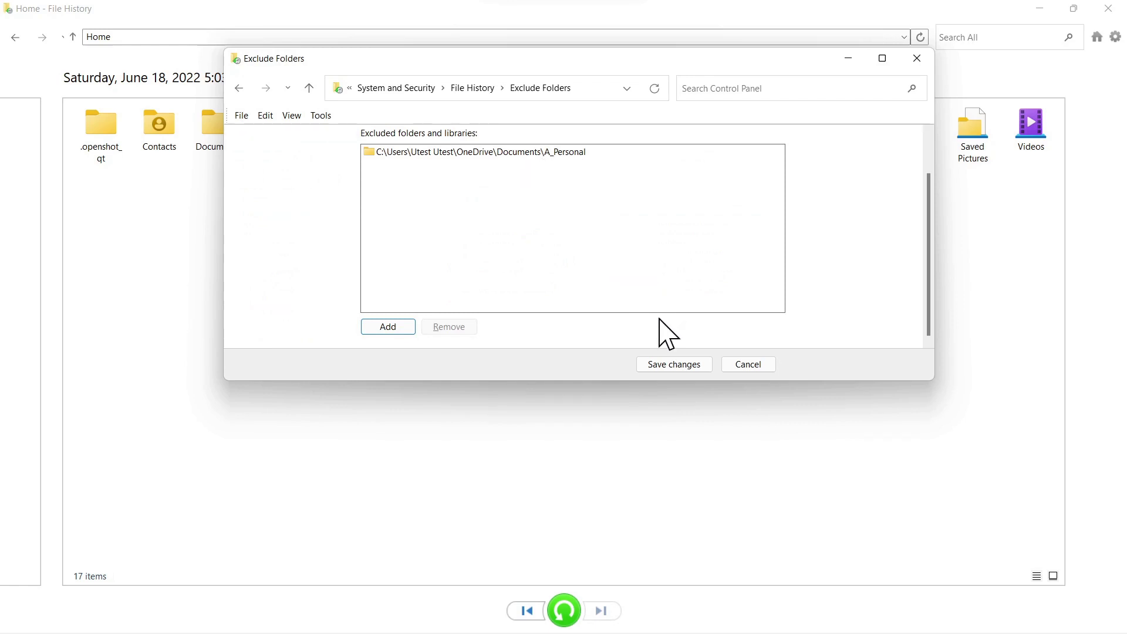
left_click(748, 365)
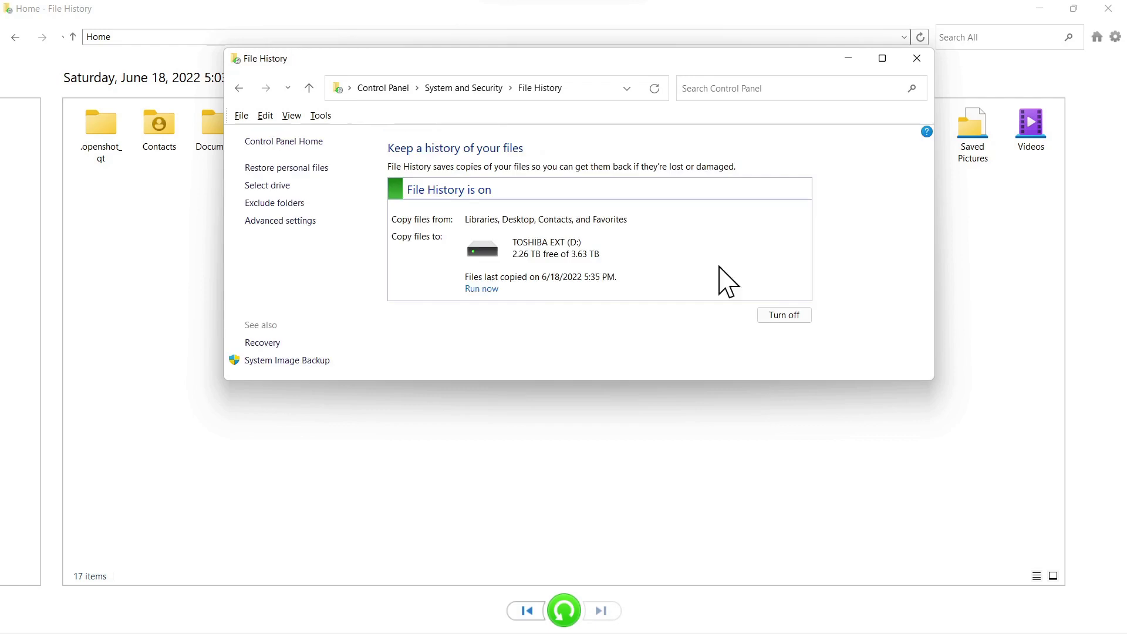
Open the personal files restore view, browse to the previous backup version and return to the latest one.
left_click(268, 169)
left_click(527, 611)
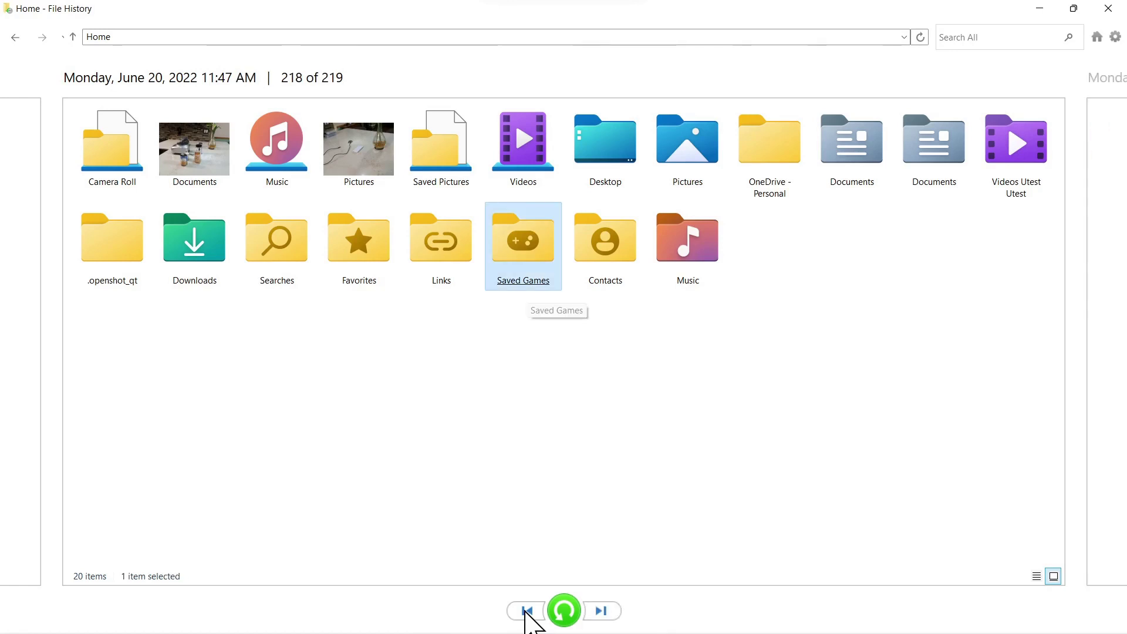
left_click(602, 612)
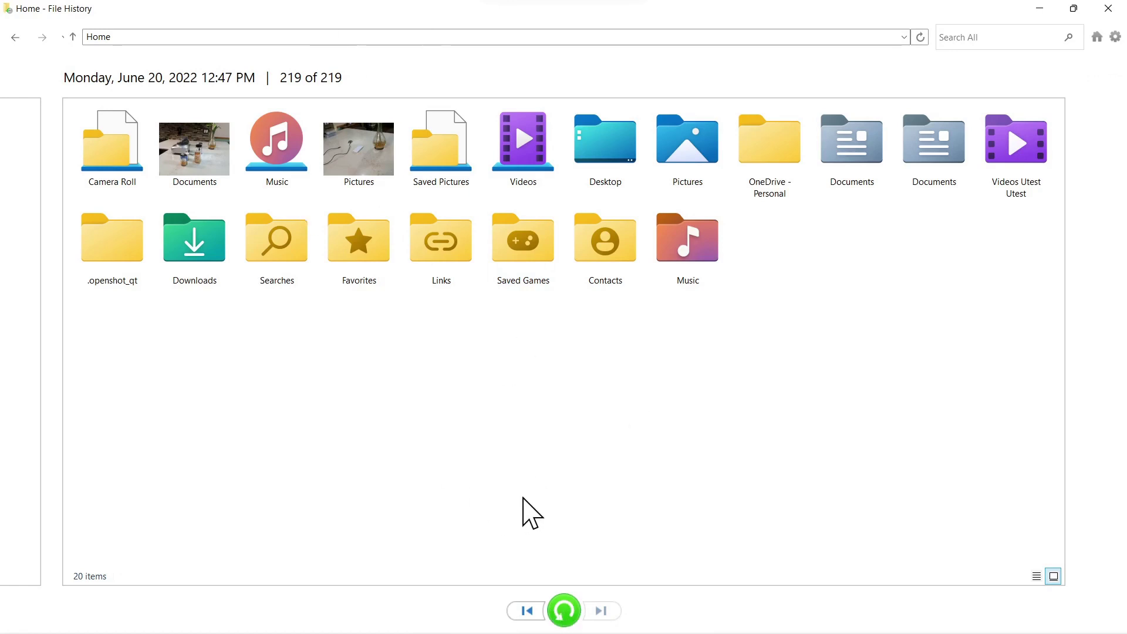
Search all backups for *Final.m4v and preview the first Bitwarden 2Fa Final.m4v result.
left_click(947, 45)
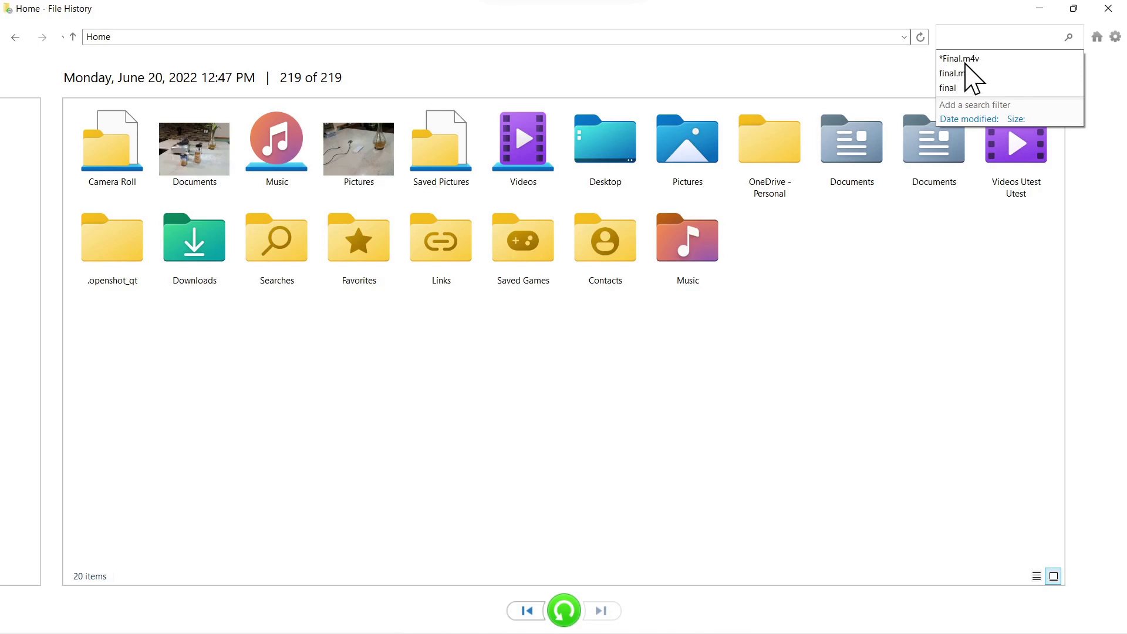
left_click(956, 61)
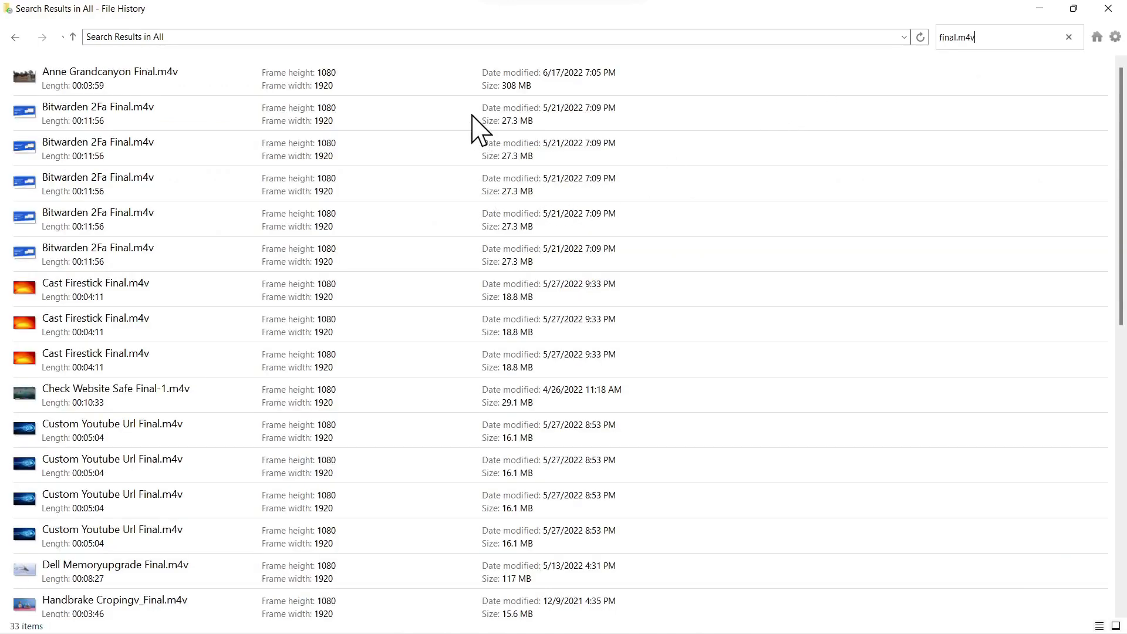
left_click(108, 120)
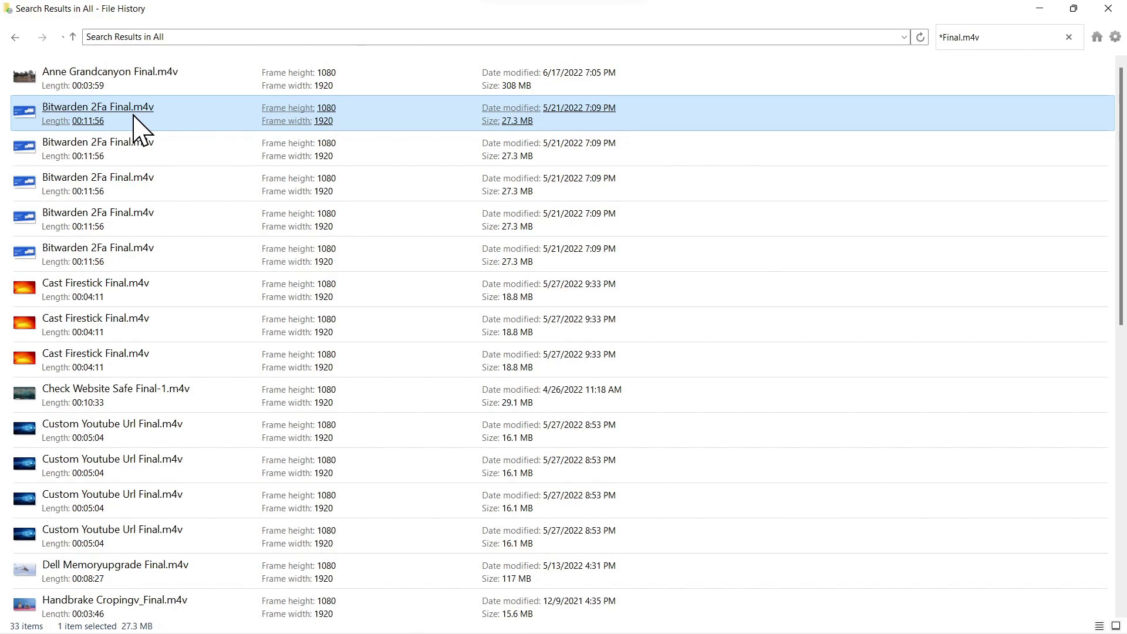
double_click(133, 116)
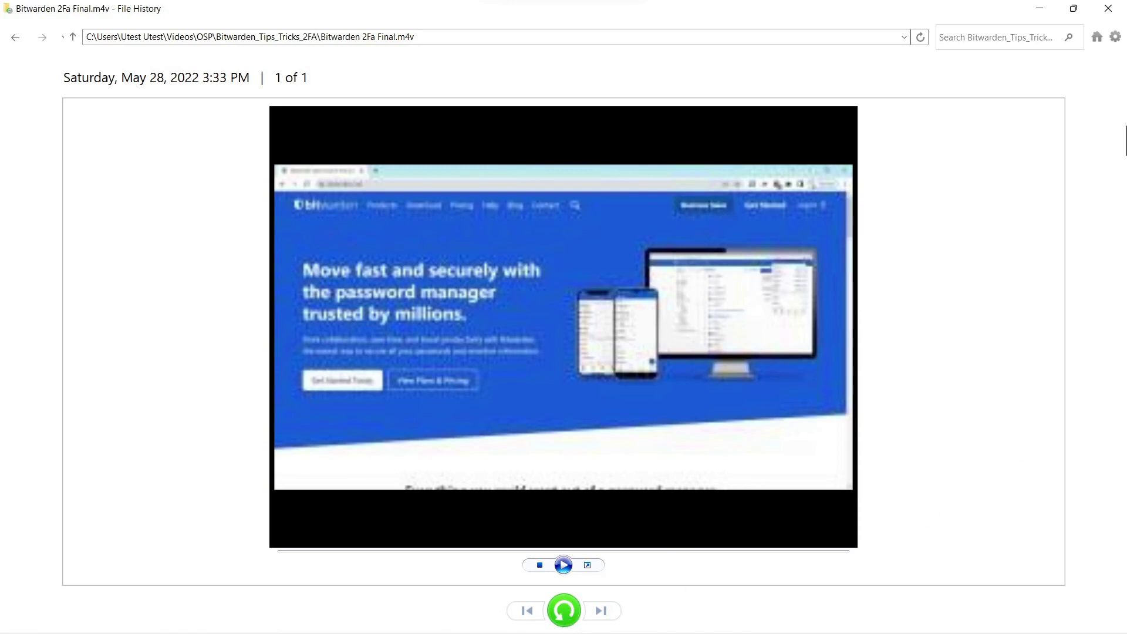
From the backup home, open the Bitwarden_Tips_Tricks_2FA folder inside Videos, OSP, A_Final_Youtube.
left_click(1096, 37)
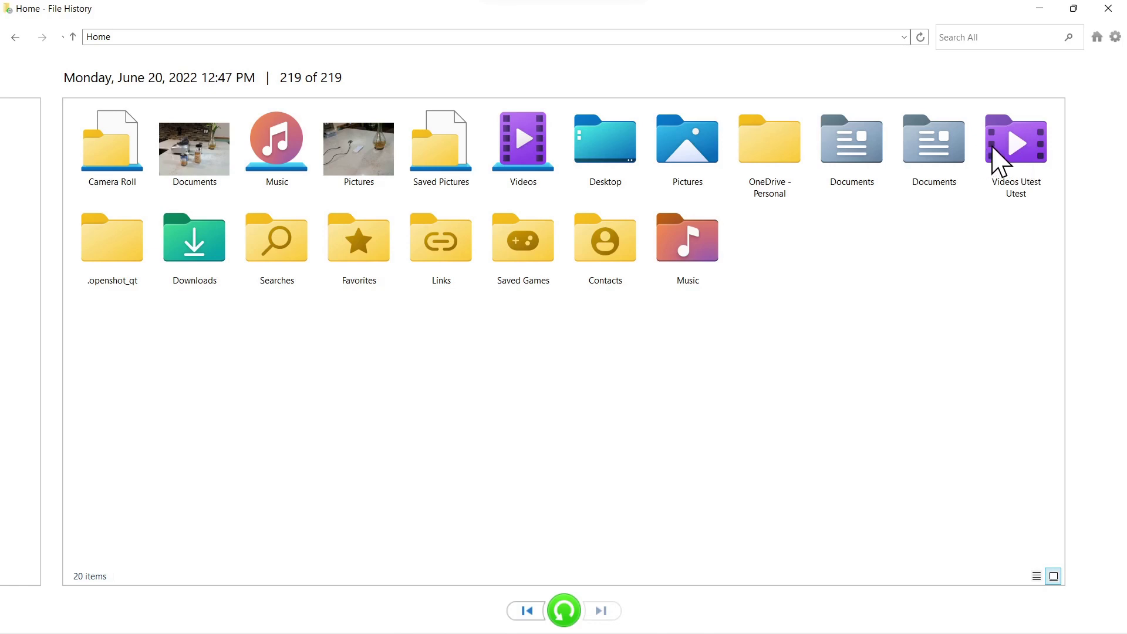
double_click(1021, 143)
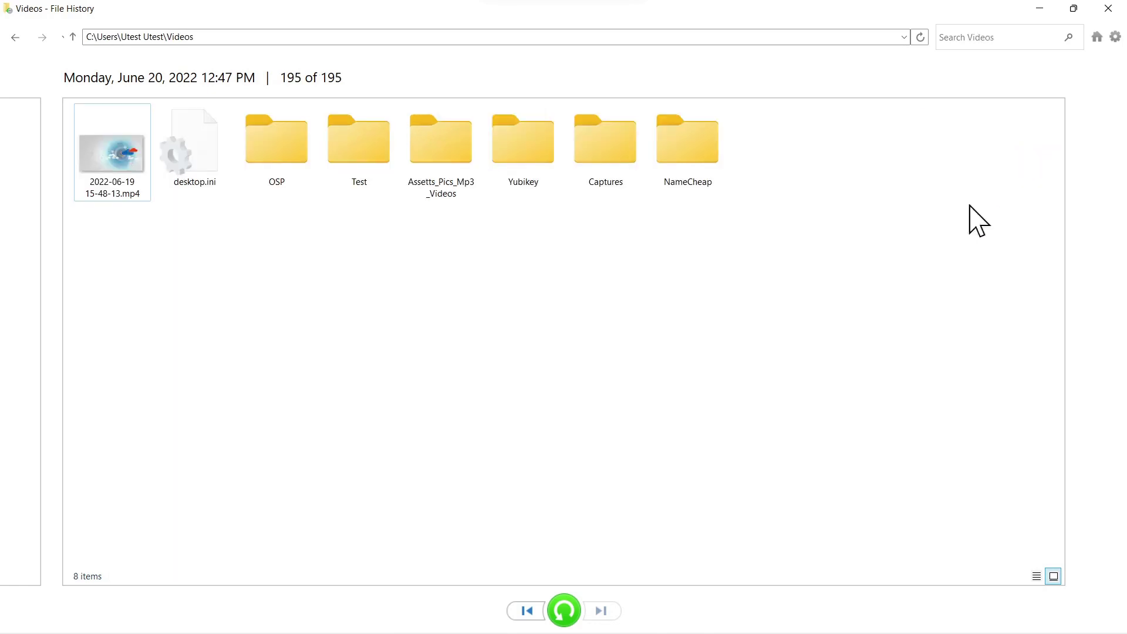
double_click(274, 147)
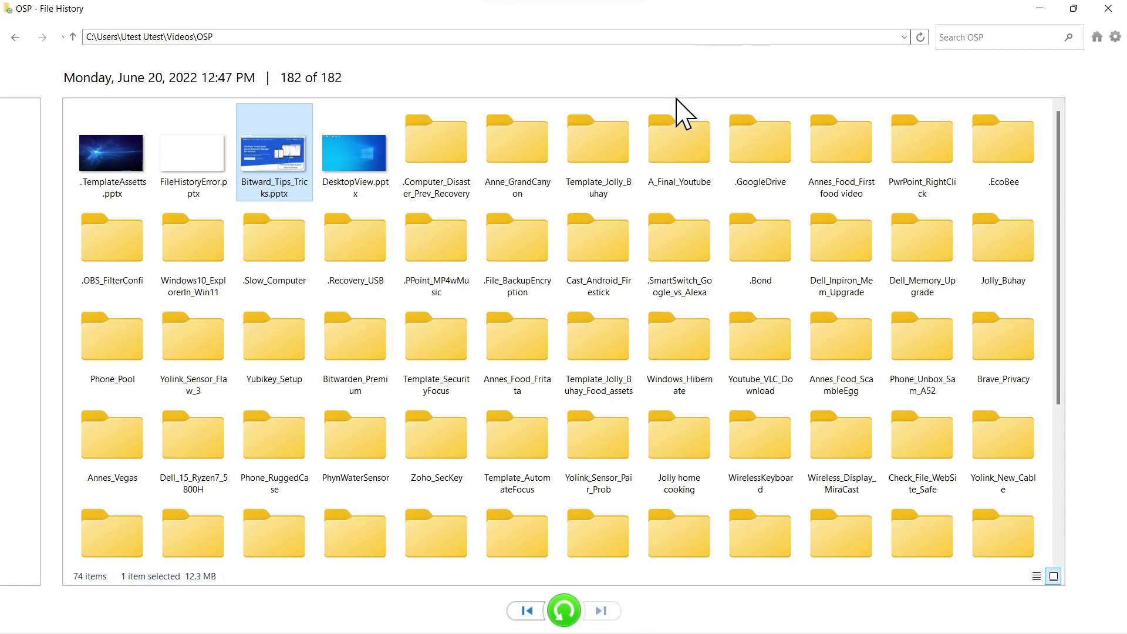
double_click(676, 181)
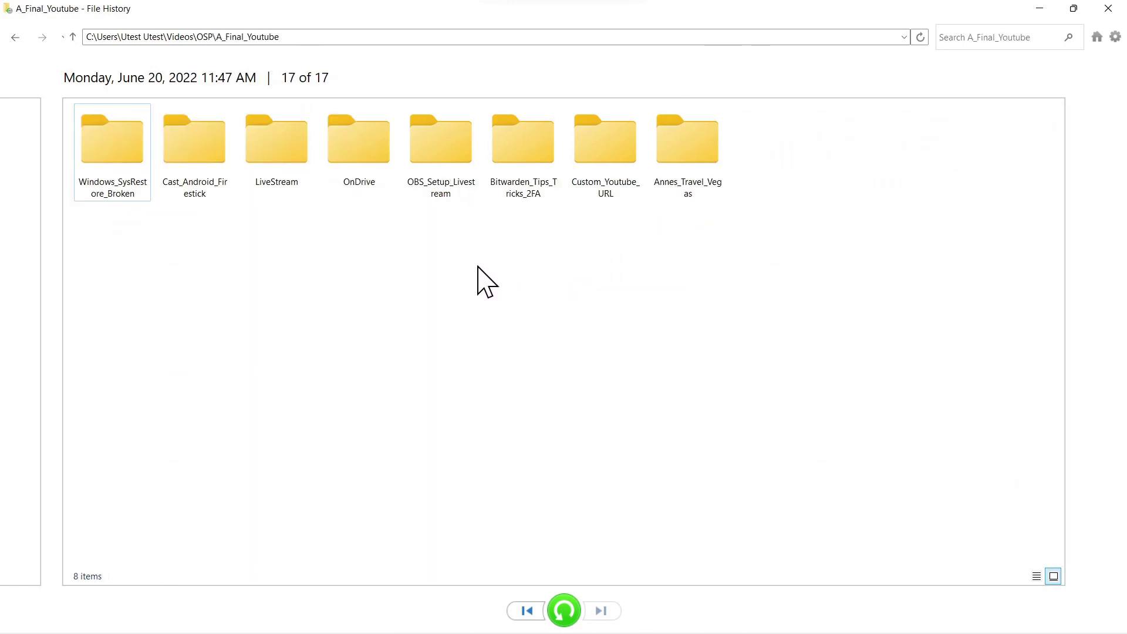
double_click(520, 148)
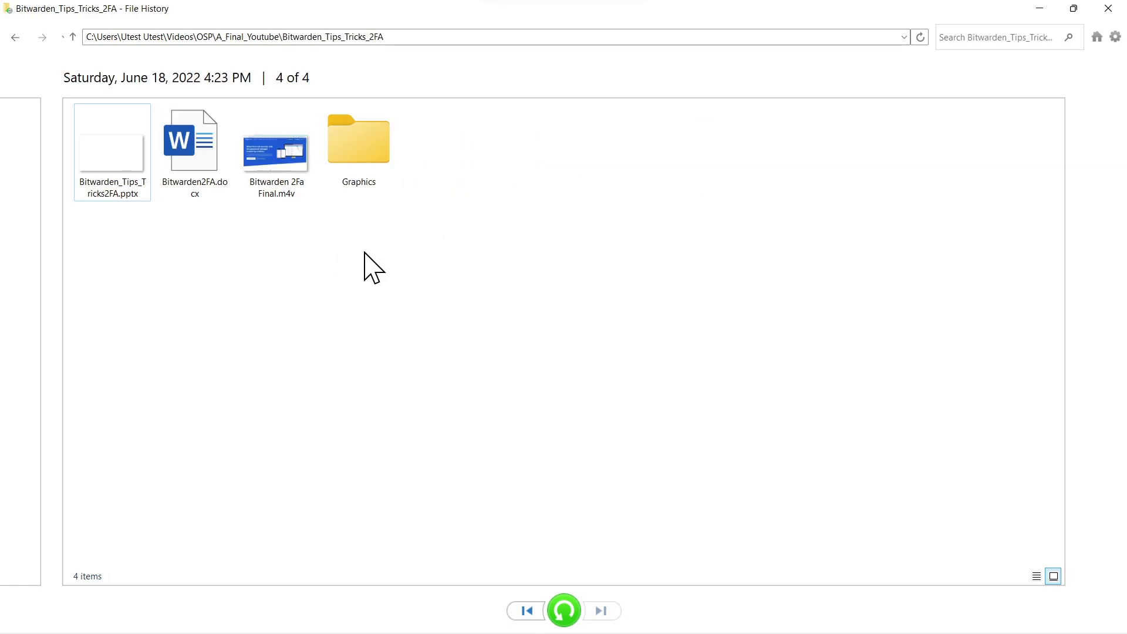
Start restoring the backed-up Bitwarden 2Fa Final.m4v to its original location.
left_click(271, 167)
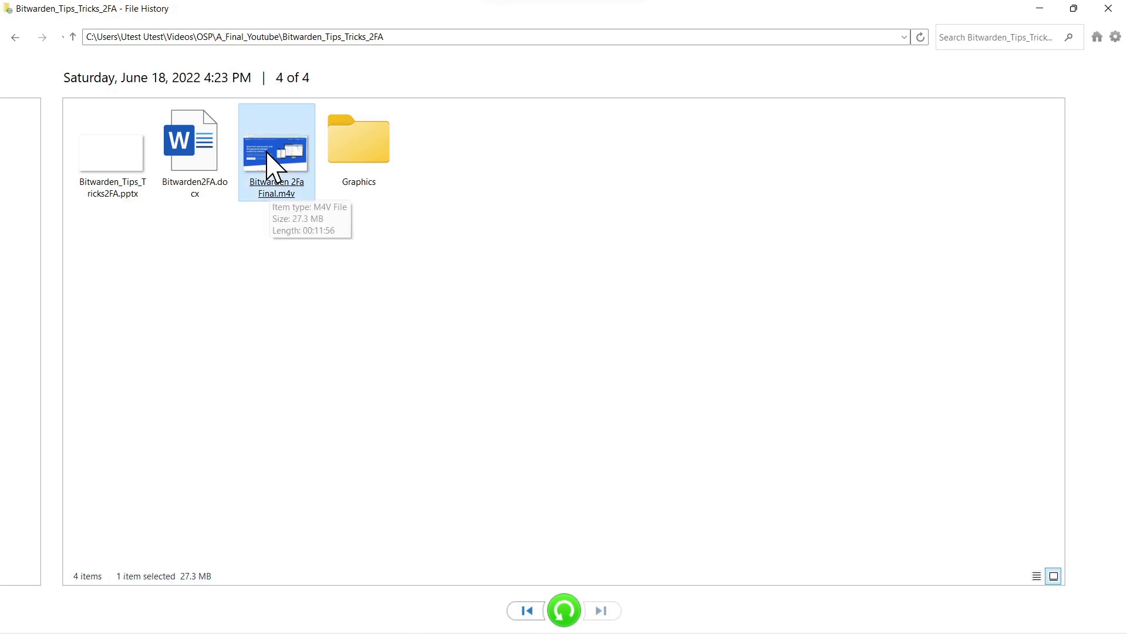
left_click(563, 613)
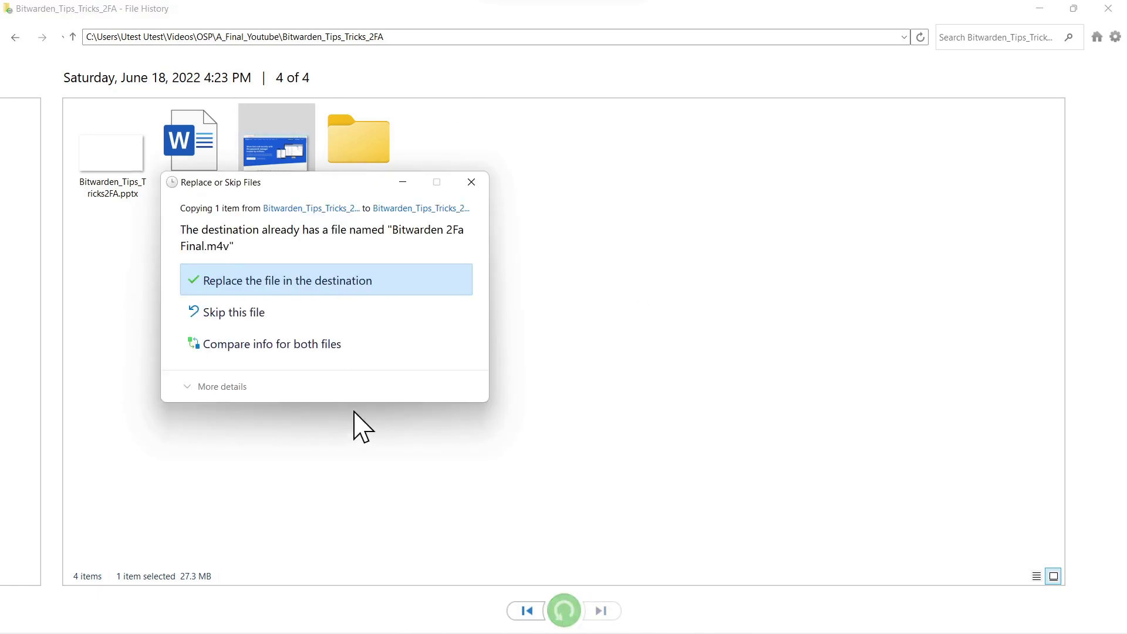
Go back up from the Bitwarden_Tips_Tricks_2FA folder through OSP and Videos to the backup home.
double_click(74, 37)
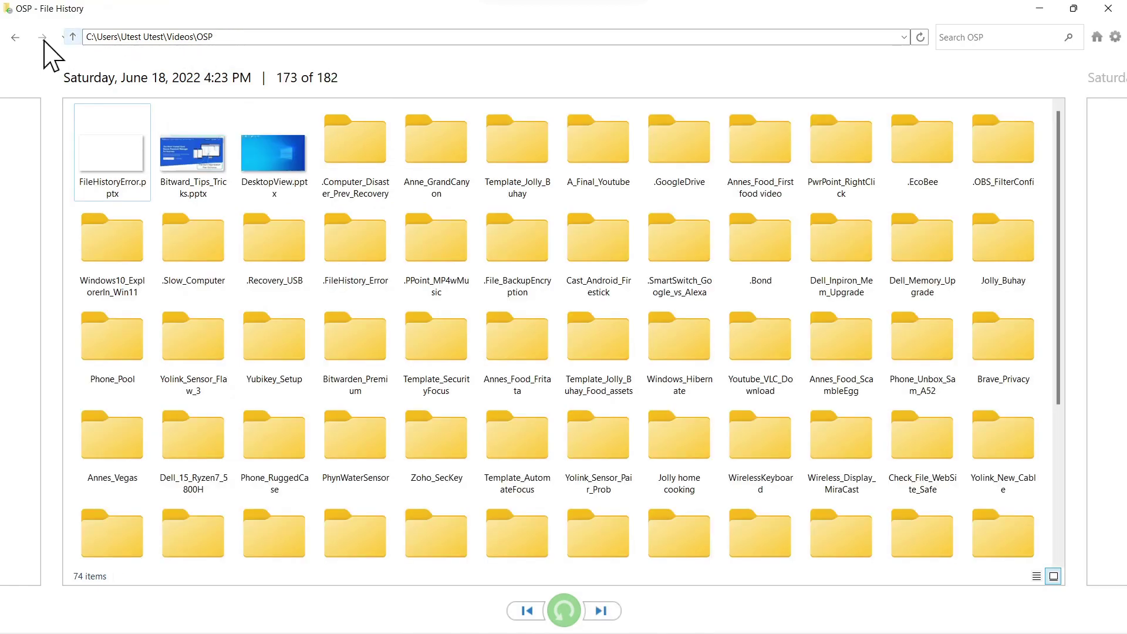
left_click(73, 37)
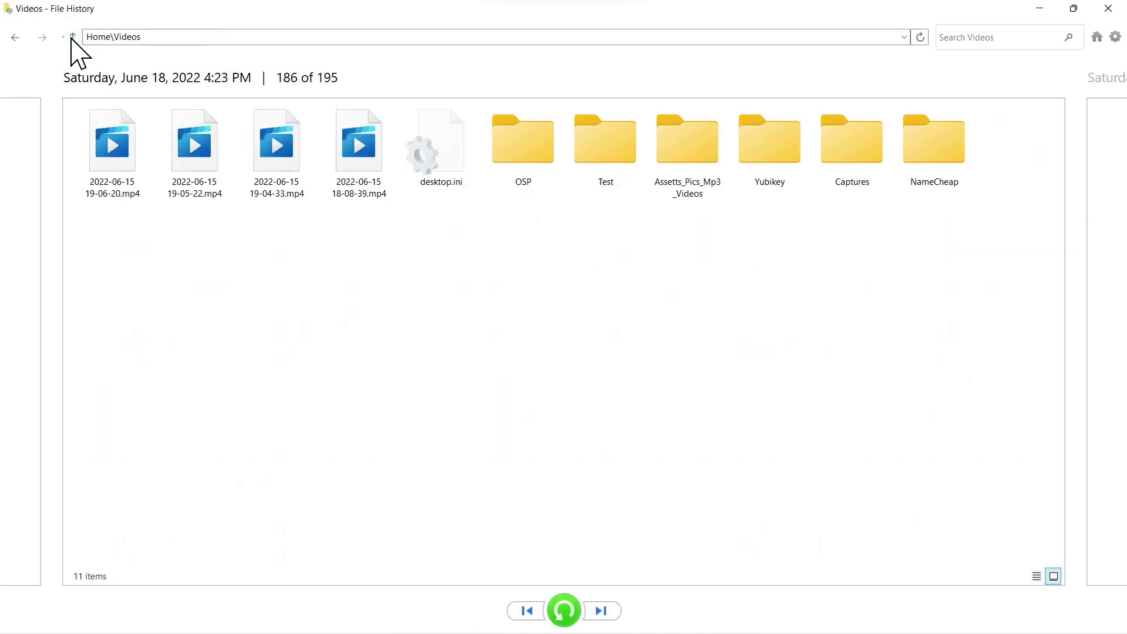
left_click(73, 37)
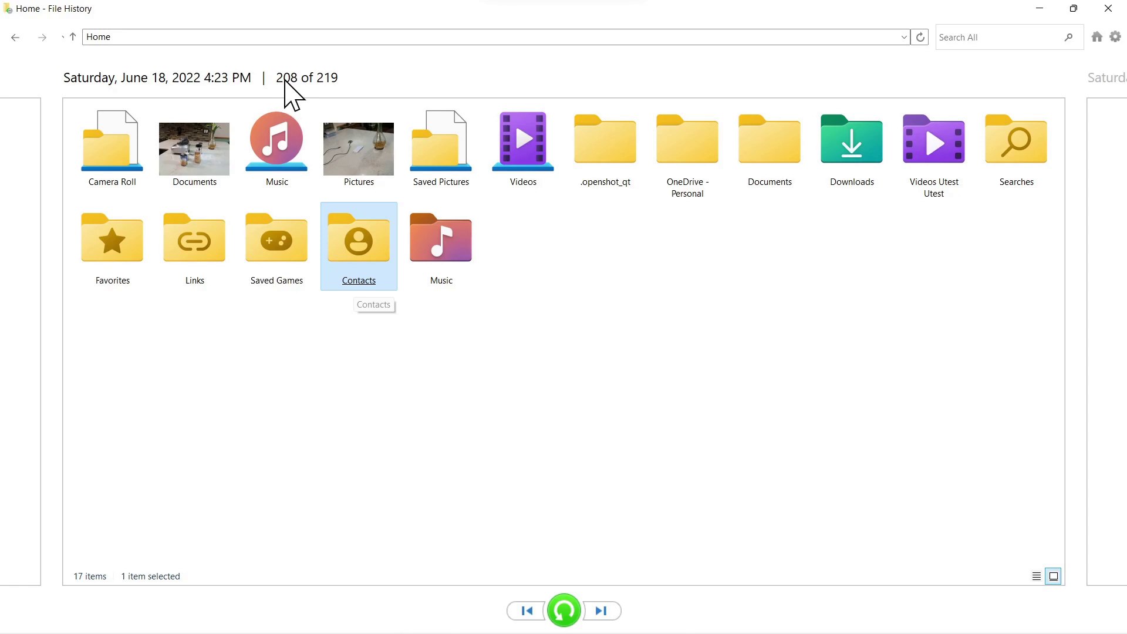
left_click(1098, 39)
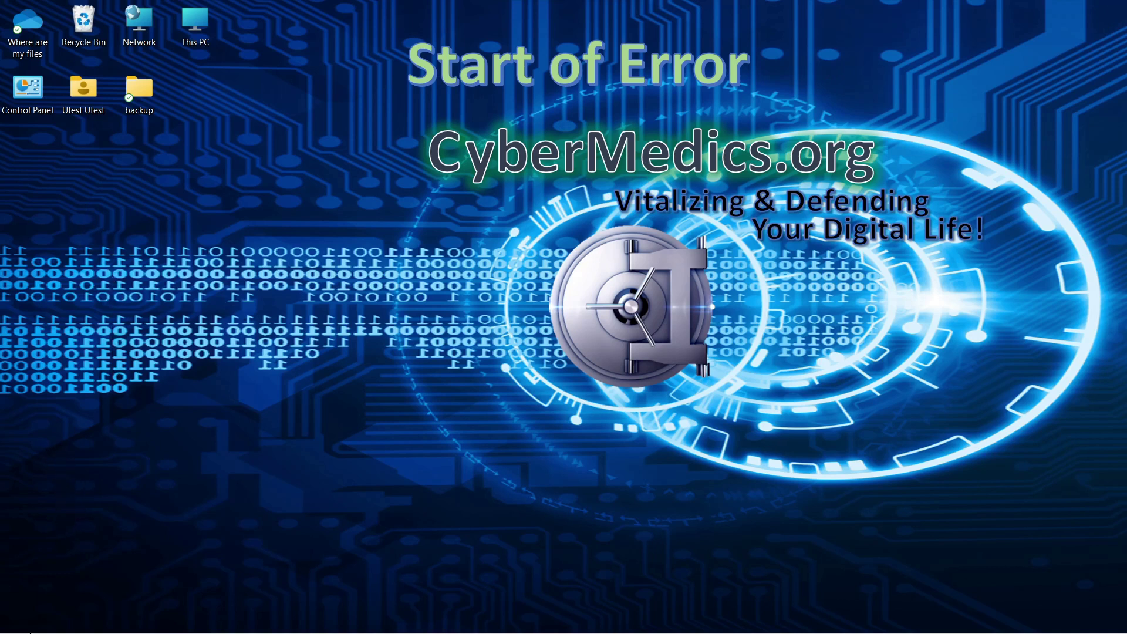
Open File History from the Control Panel and try to turn it on for the TOSHIBA EXT (D:) drive.
mouse_move(18, 633)
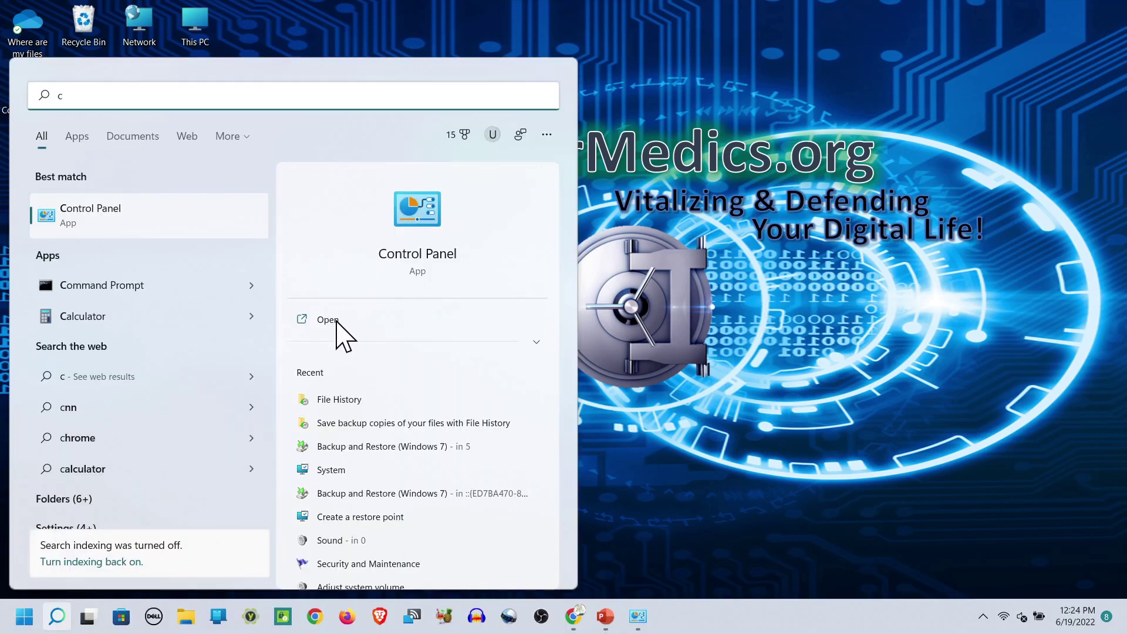
left_click(329, 320)
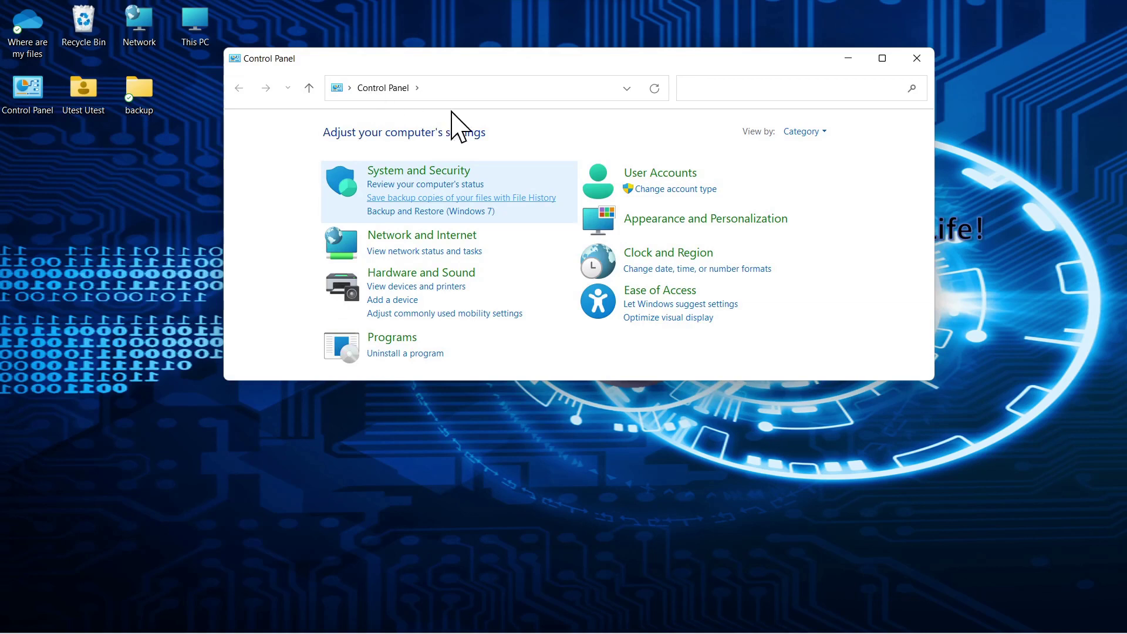
left_click(528, 198)
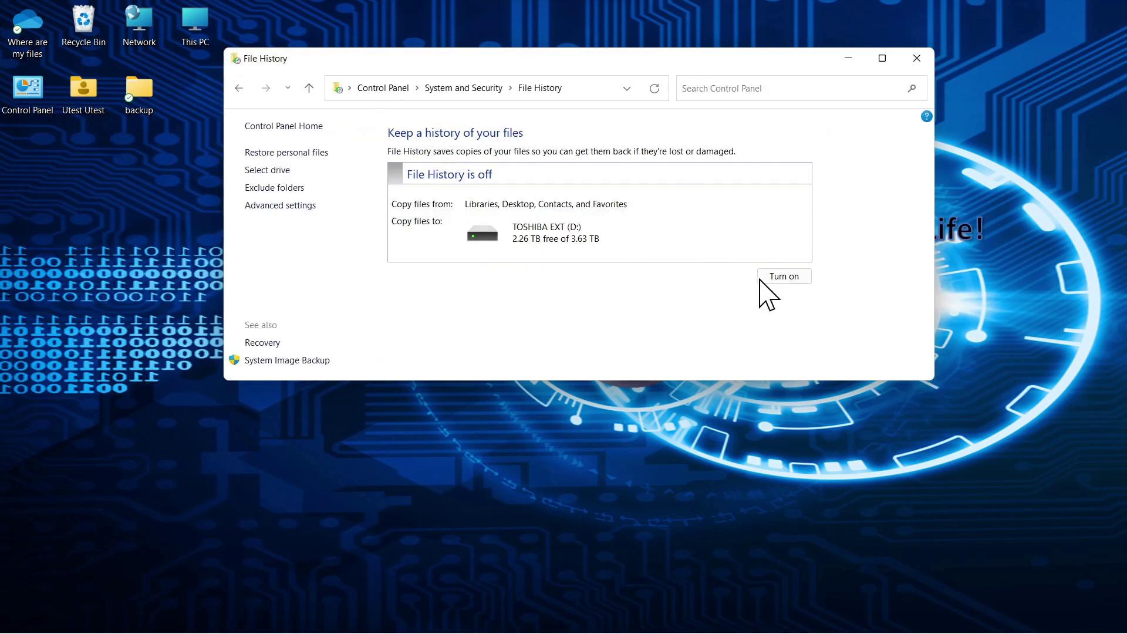
left_click(784, 277)
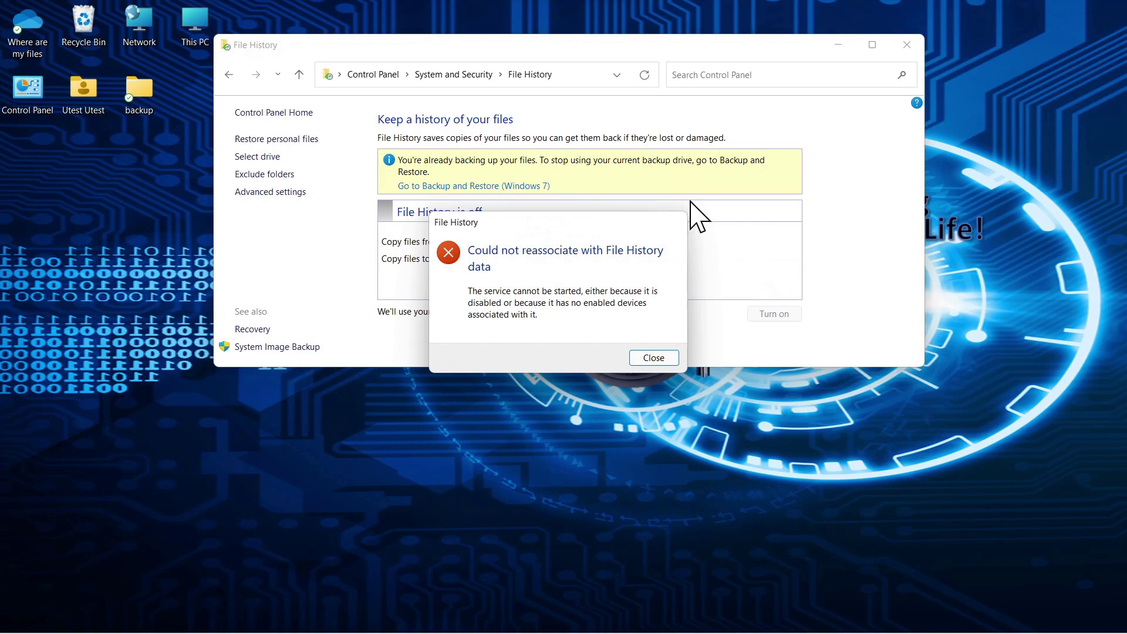
left_click(653, 357)
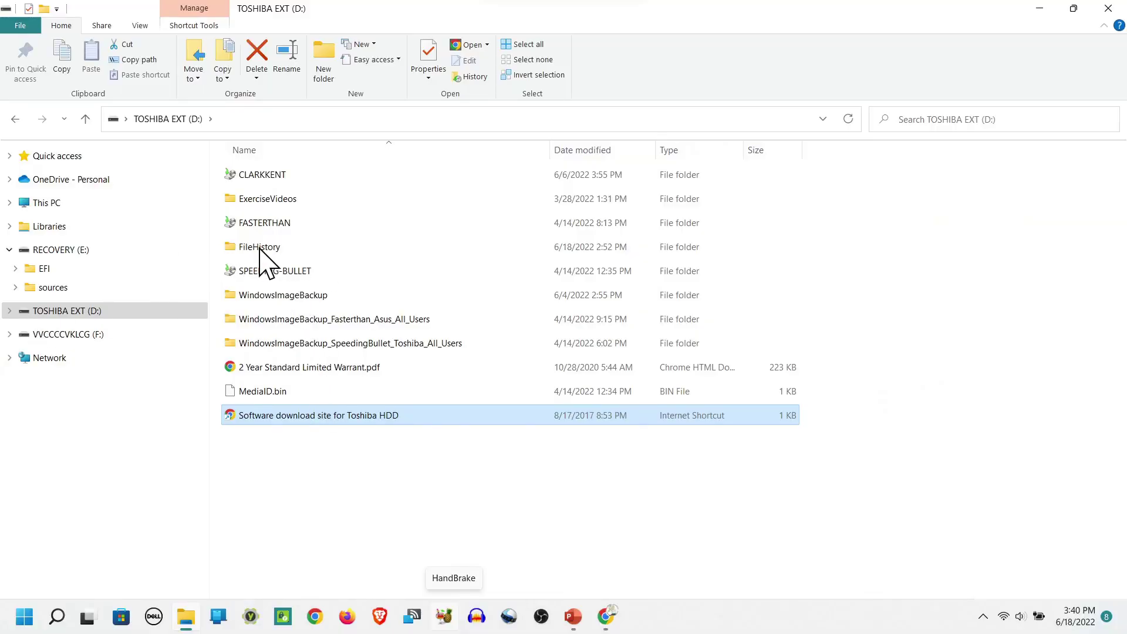
Rename the FileHistory folder on the TOSHIBA EXT (D:) drive to Temp_FileHistory.
right_click(260, 248)
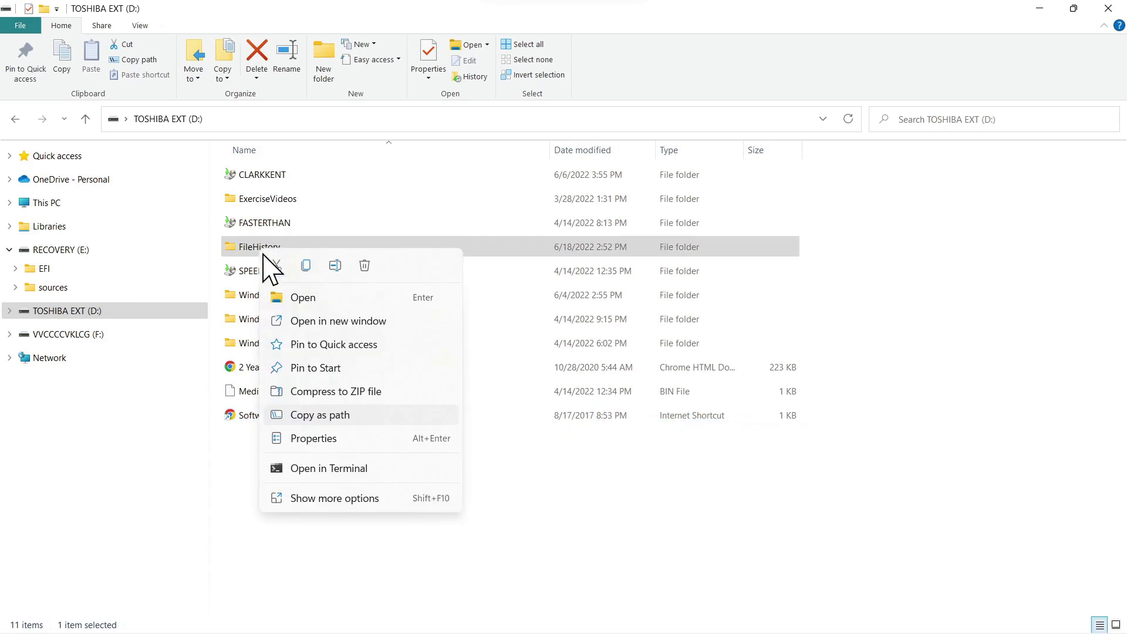
left_click(335, 265)
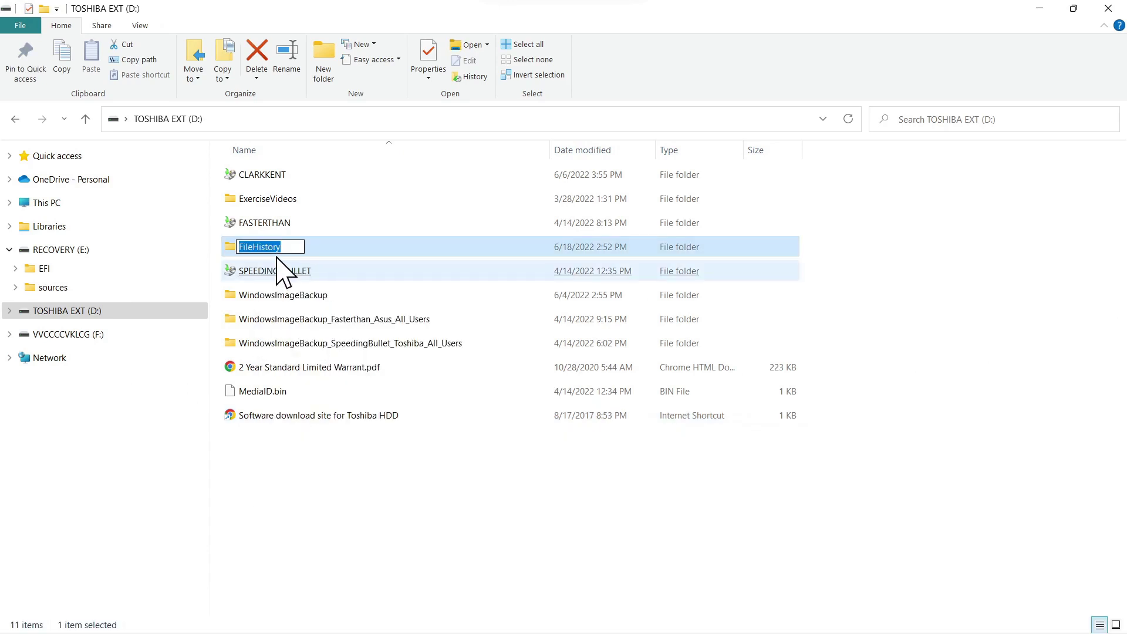
key("Home")
type("Temp_")
key("Return")
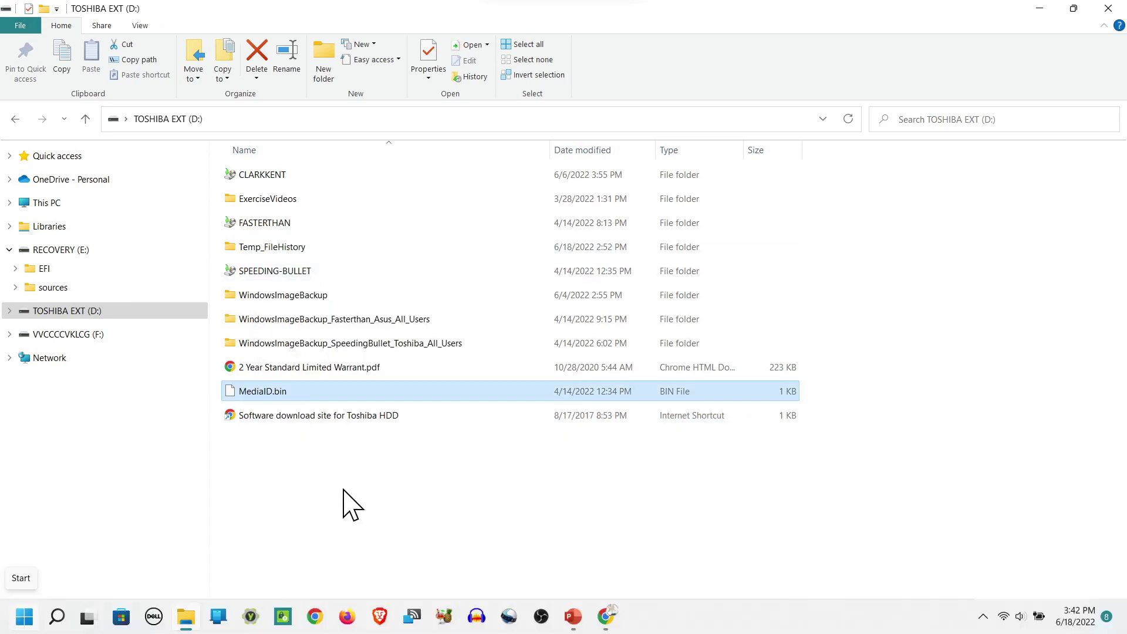
Reopen File History from the Control Panel and try turning it on with the renamed backup folder in place.
left_click(26, 623)
type("c")
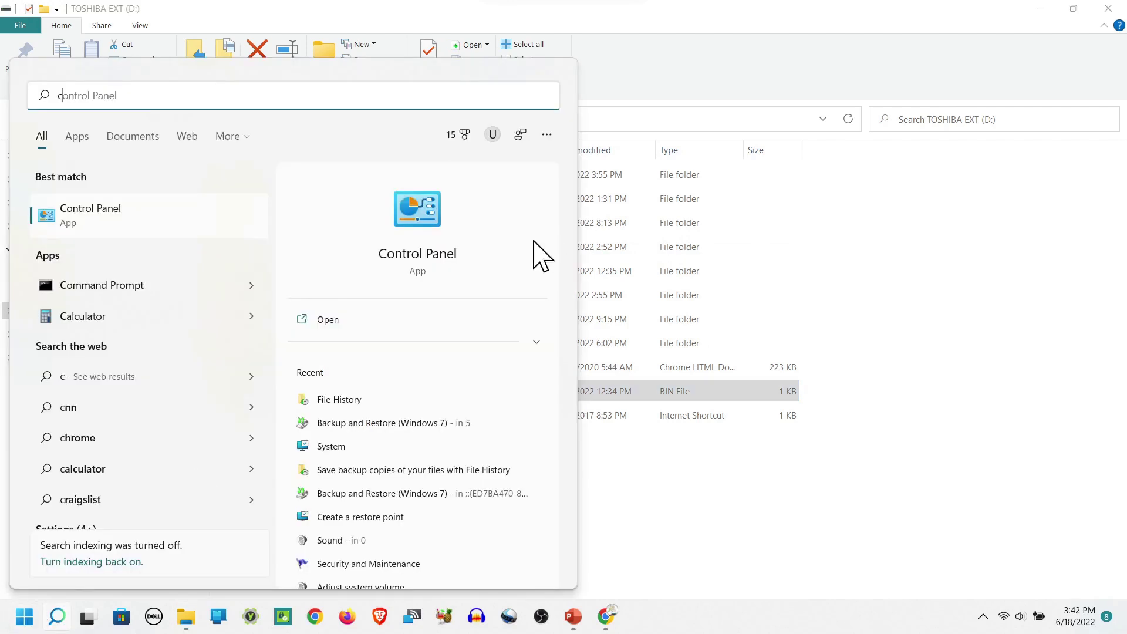
left_click(88, 216)
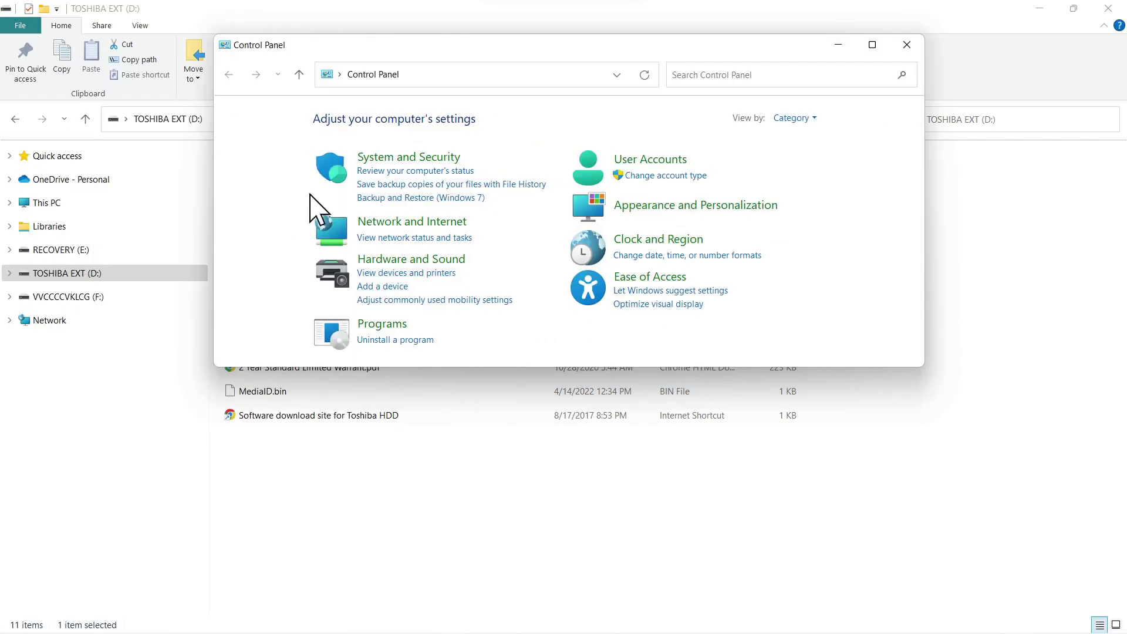
left_click(484, 185)
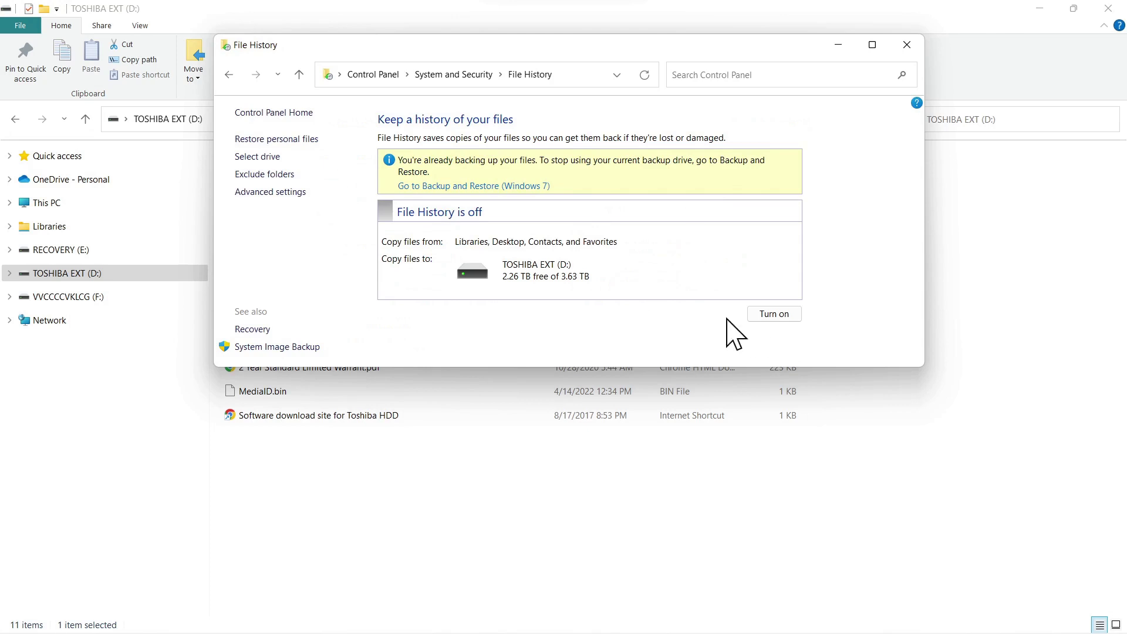
left_click(770, 314)
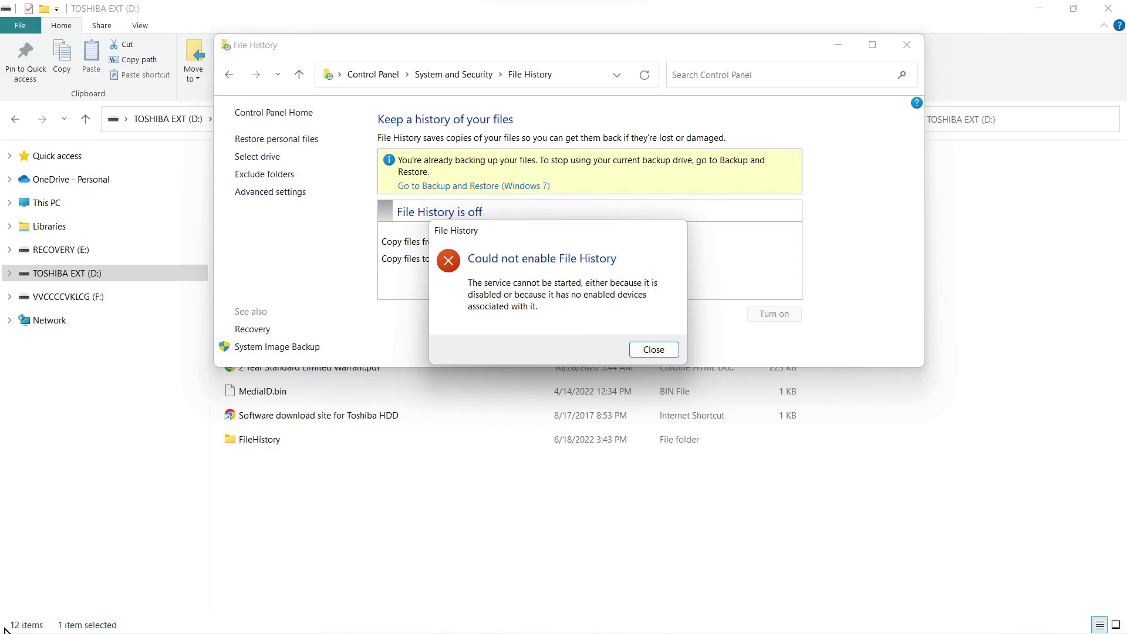
Find the Services app and run it as administrator.
key("super")
type("seriv")
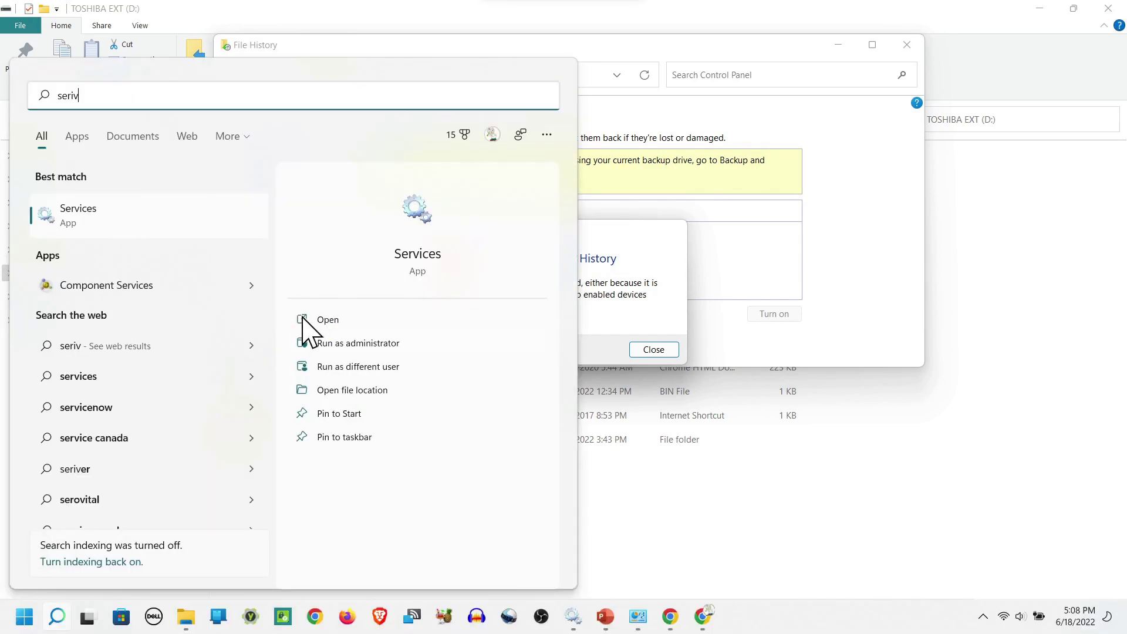
left_click(332, 344)
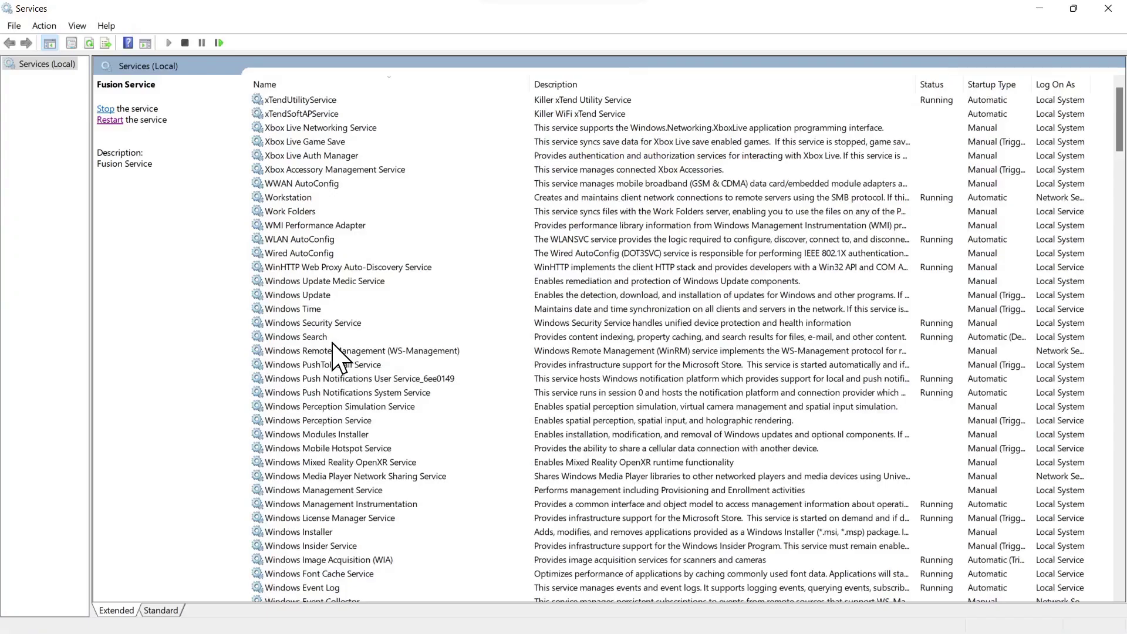
Set the File History Service's startup type to Automatic (Delayed Start) and start the service.
key("f")
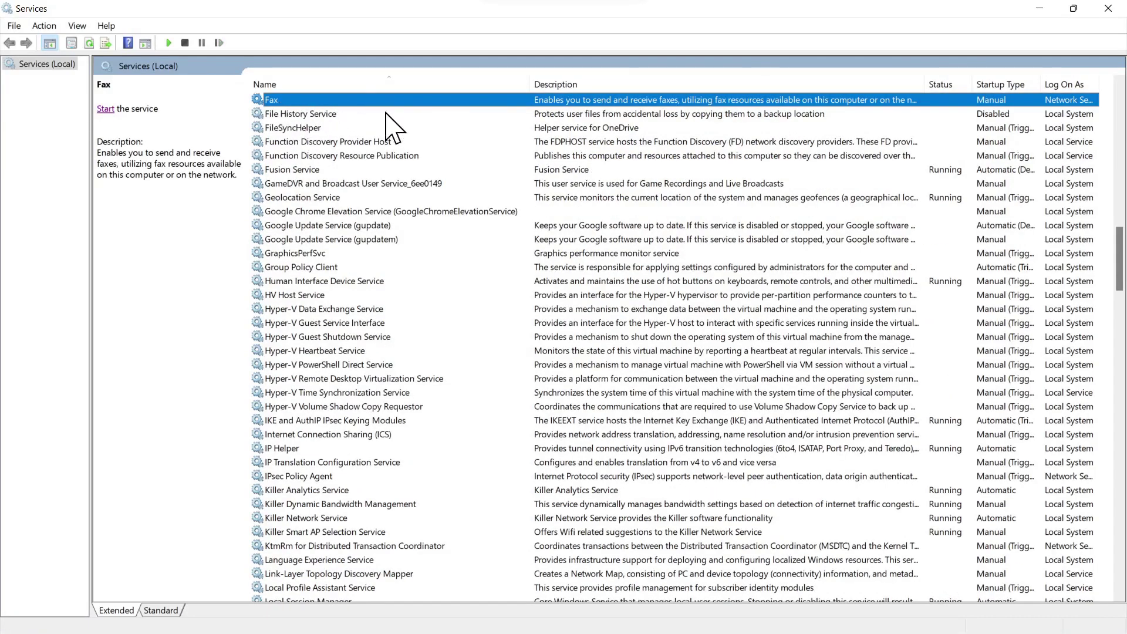
double_click(657, 115)
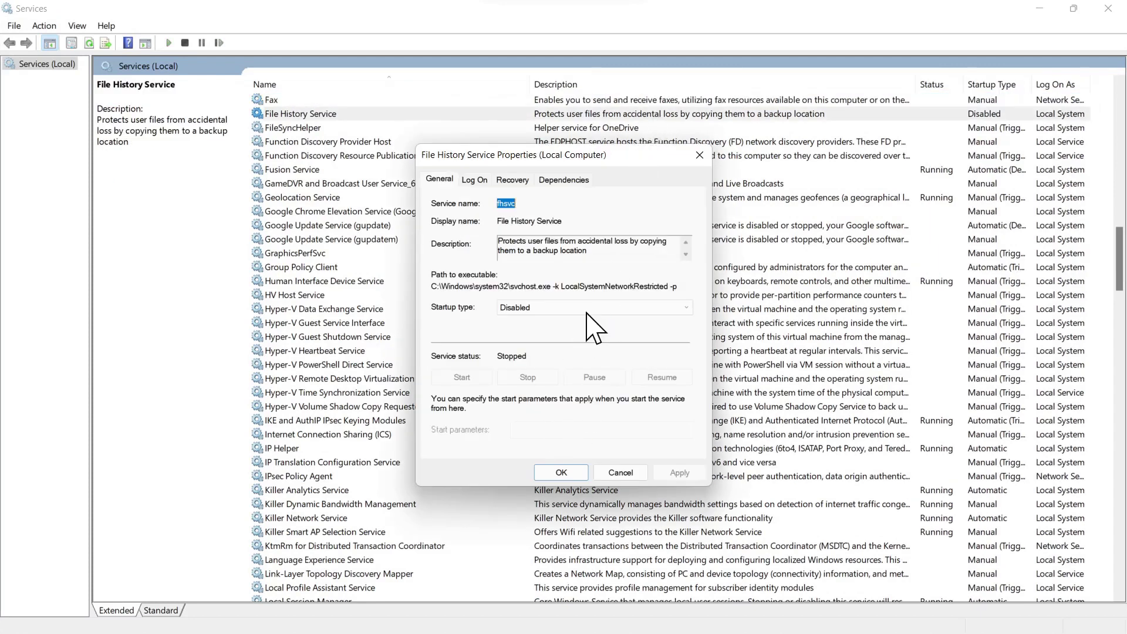
left_click(652, 305)
left_click(537, 321)
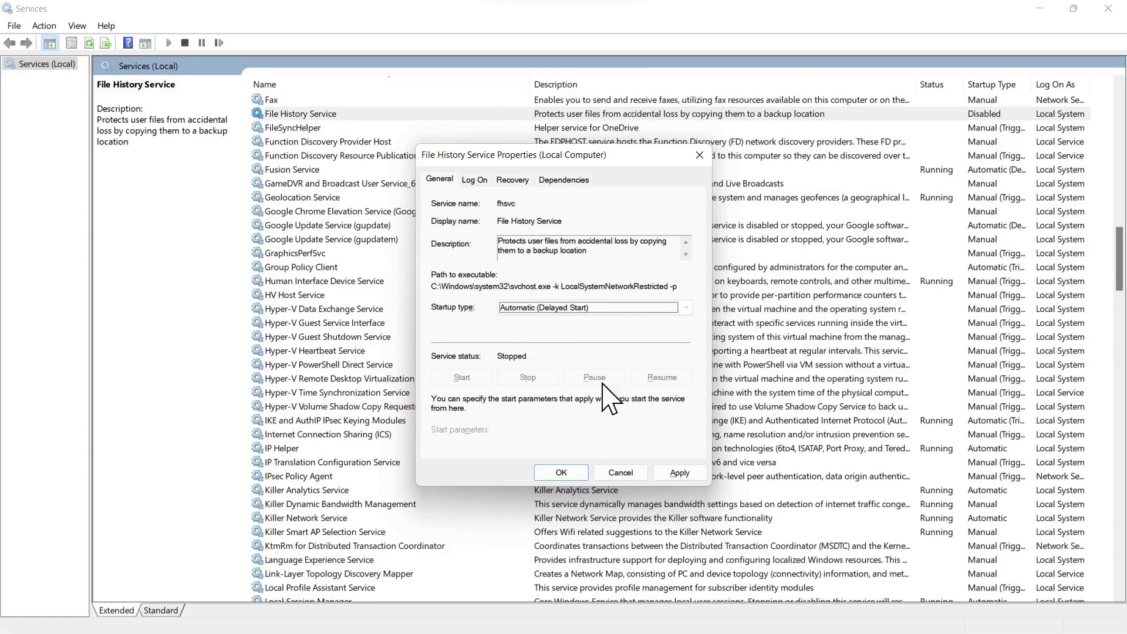
left_click(679, 473)
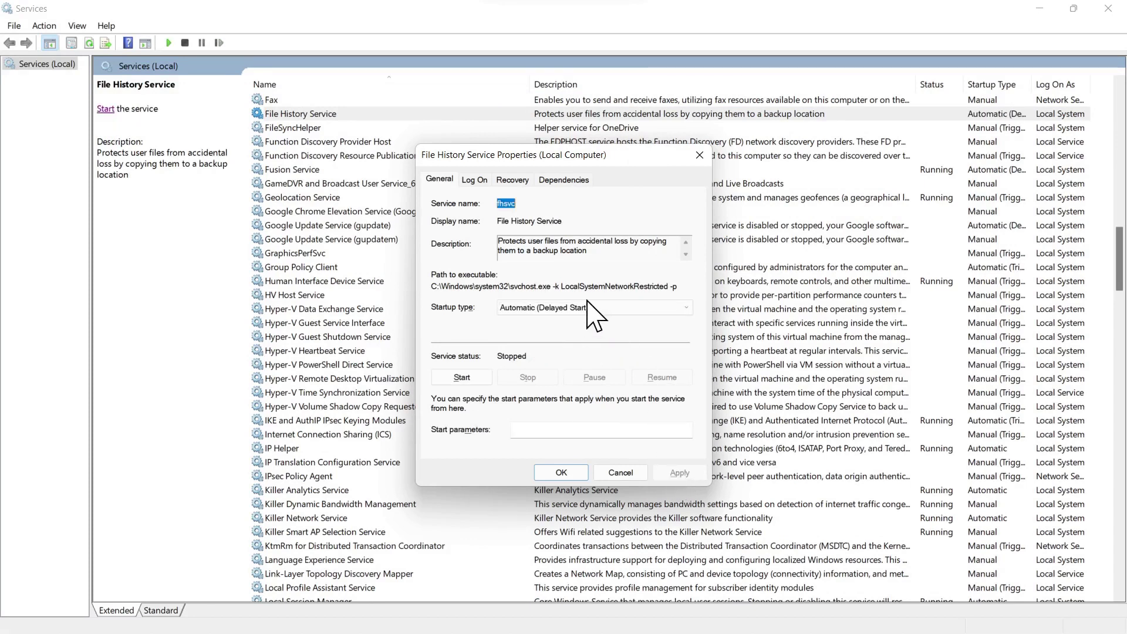
left_click(468, 378)
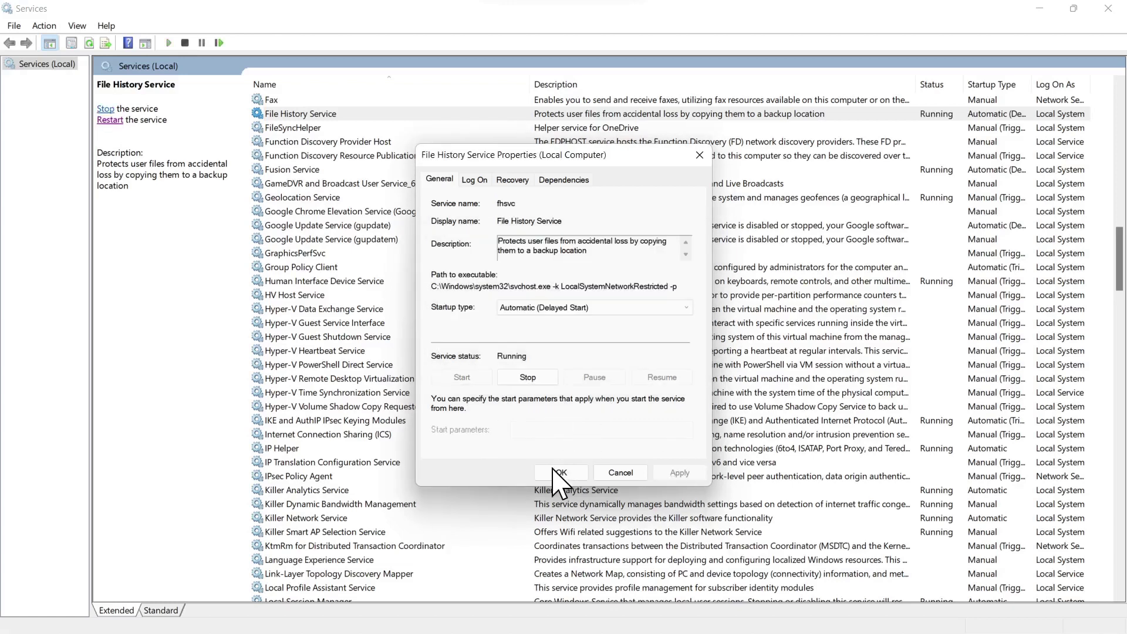
left_click(561, 473)
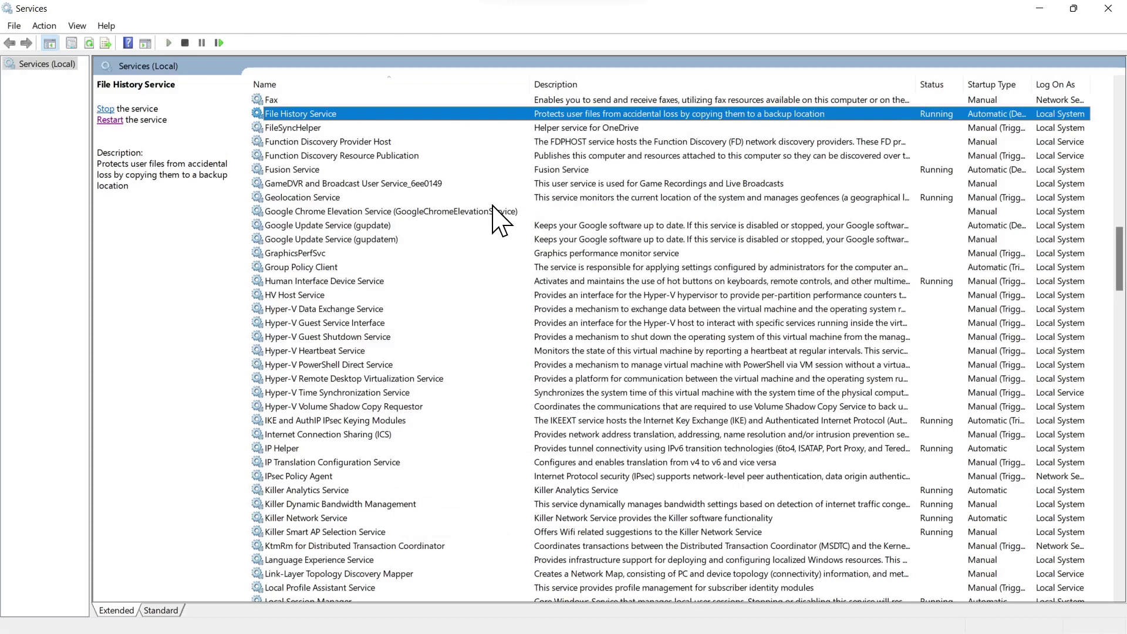
Set the Windows Search service's startup type to Automatic (Delayed Start) and start the service.
key("w")
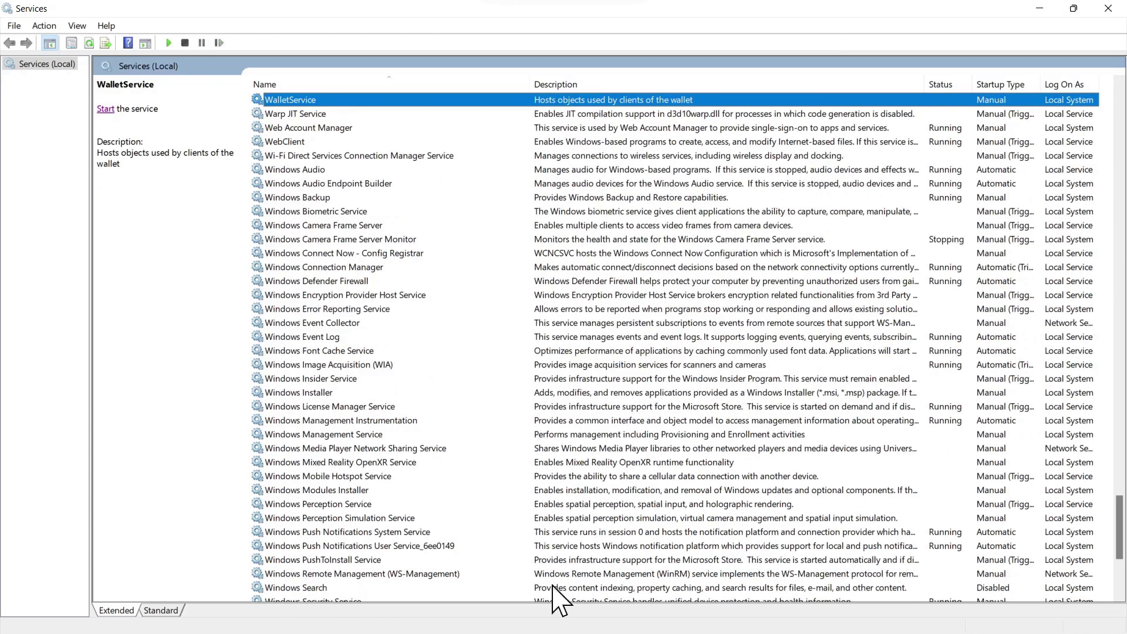
left_click(608, 588)
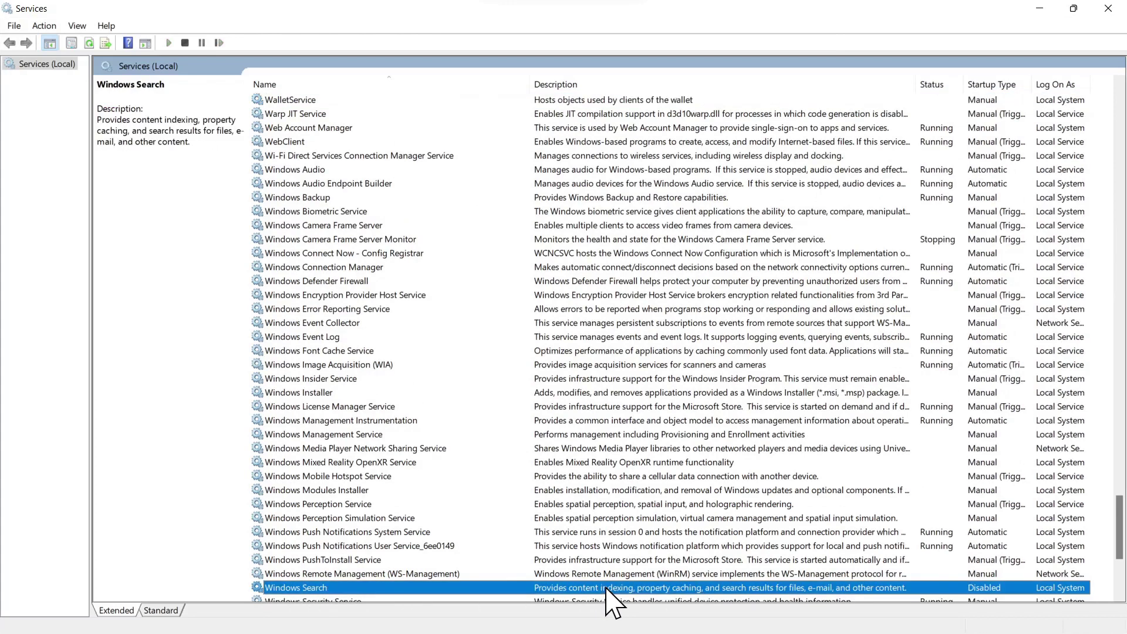
double_click(607, 589)
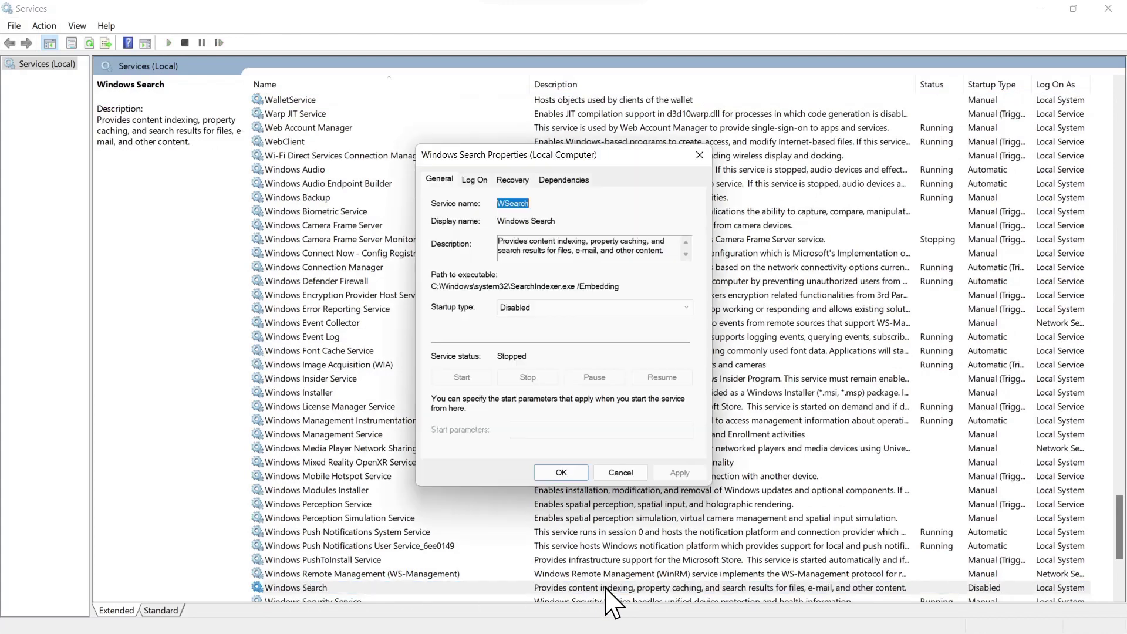
left_click(591, 307)
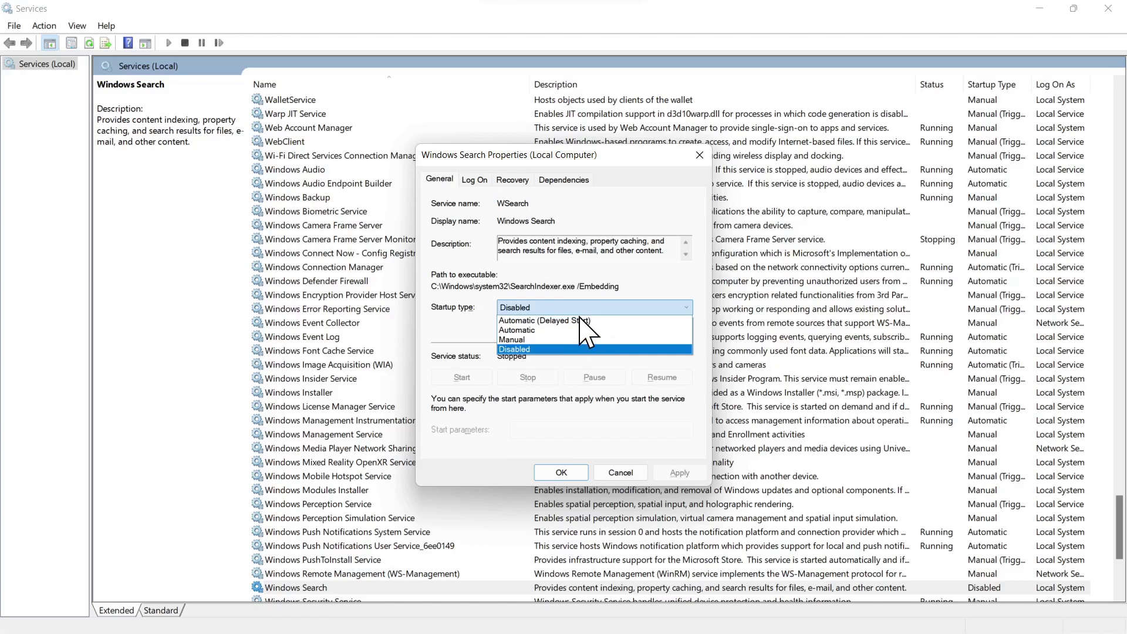
left_click(581, 320)
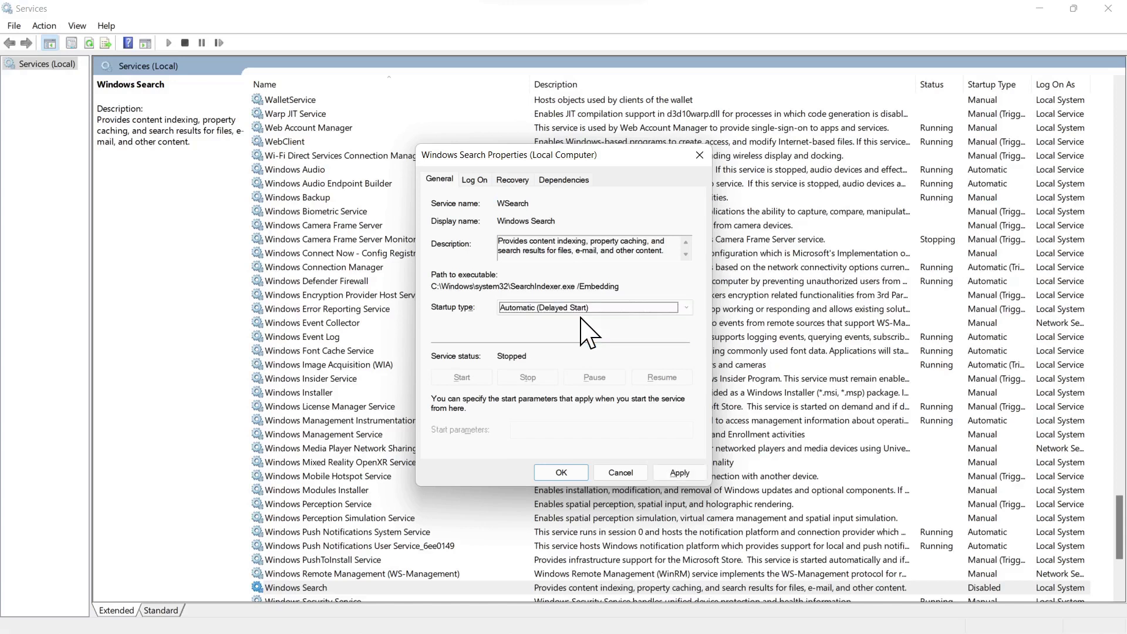
left_click(678, 473)
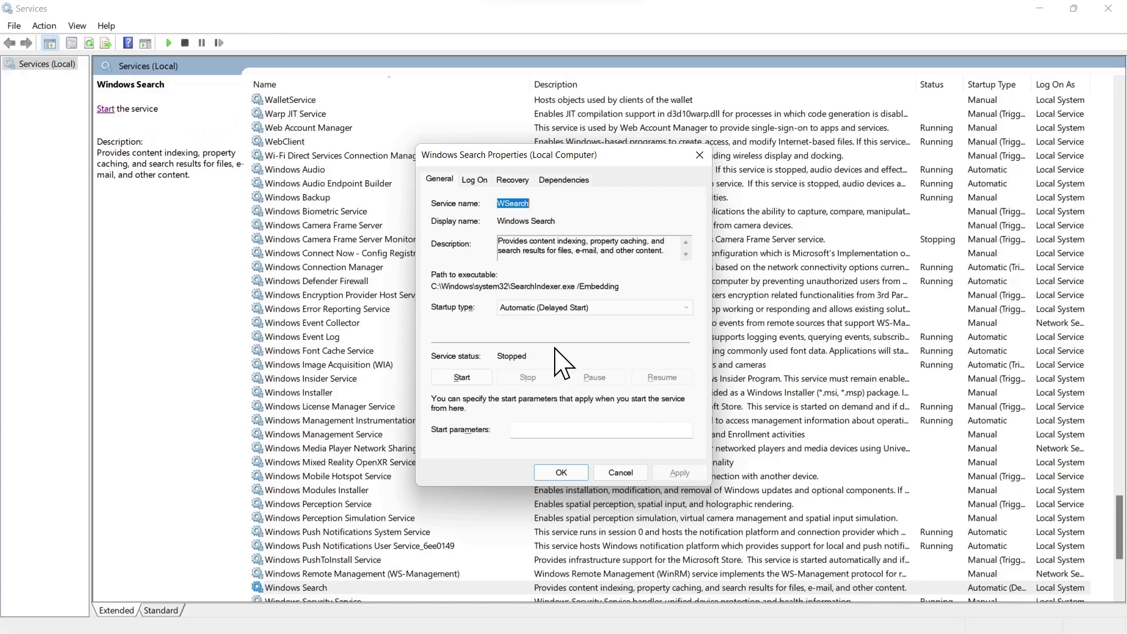
left_click(544, 474)
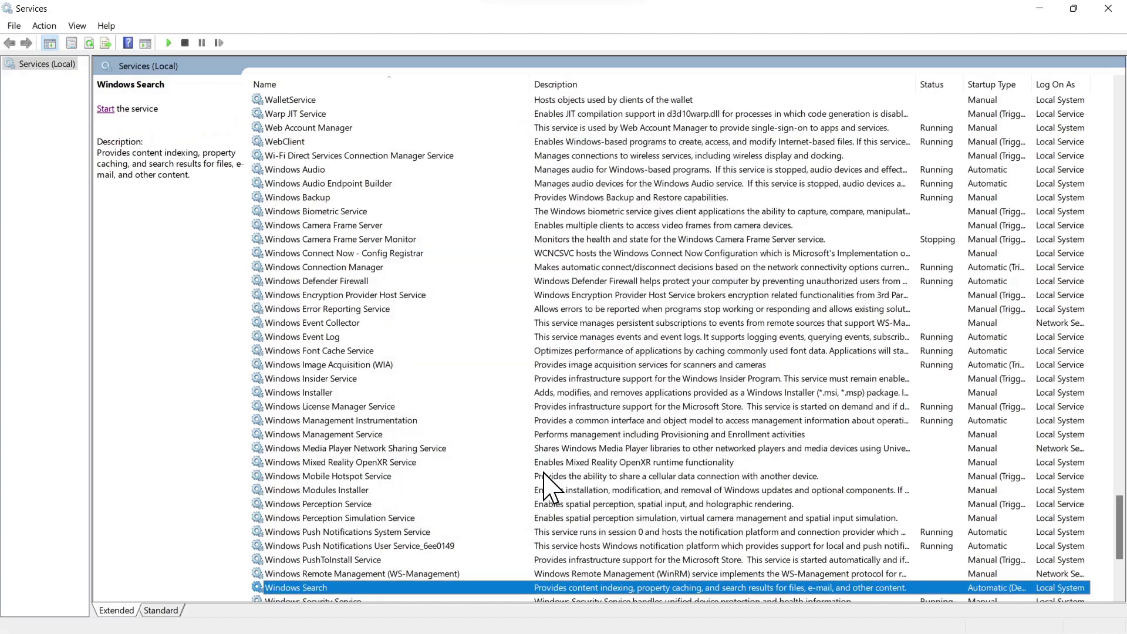
left_click(105, 109)
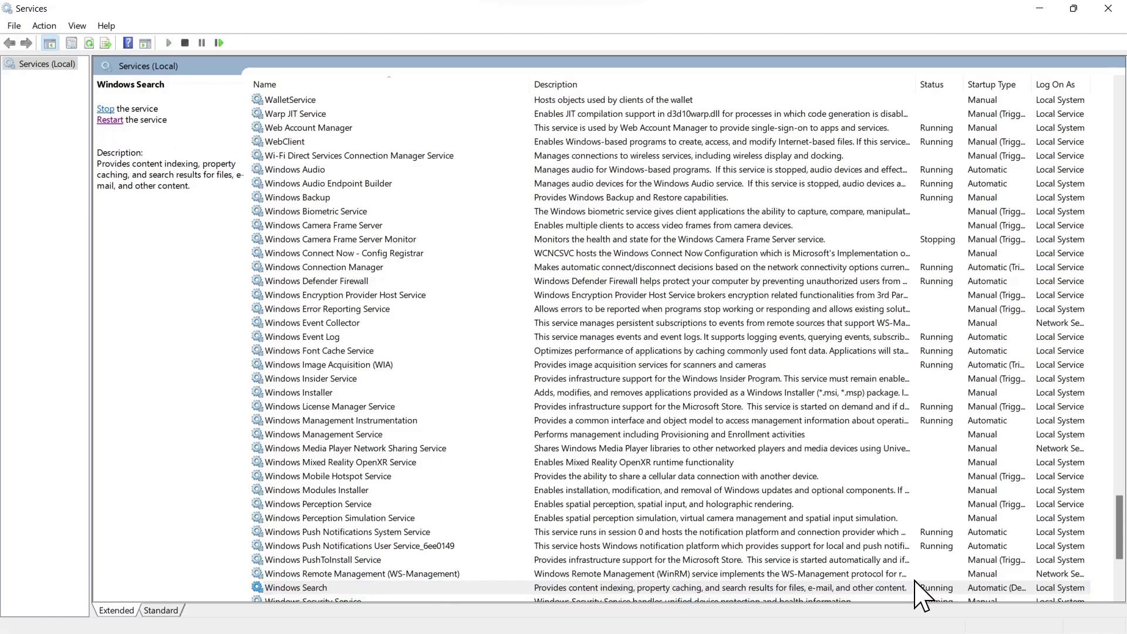
Close Services, dismiss the File History error and turn on File History for the TOSHIBA EXT (D:) drive.
left_click(1106, 9)
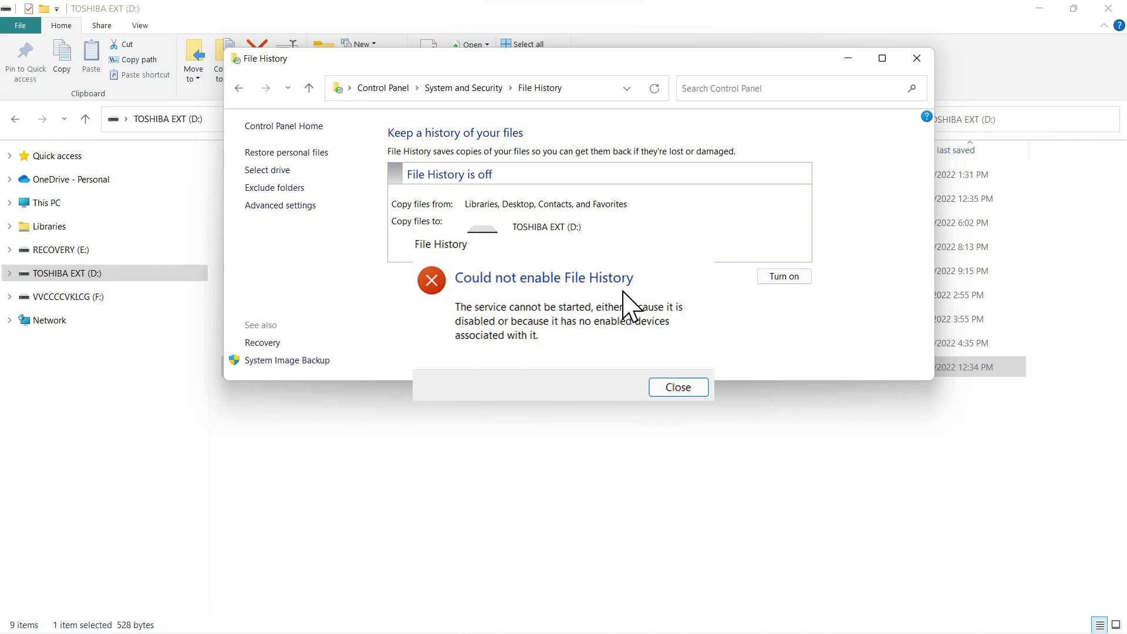
left_click(678, 388)
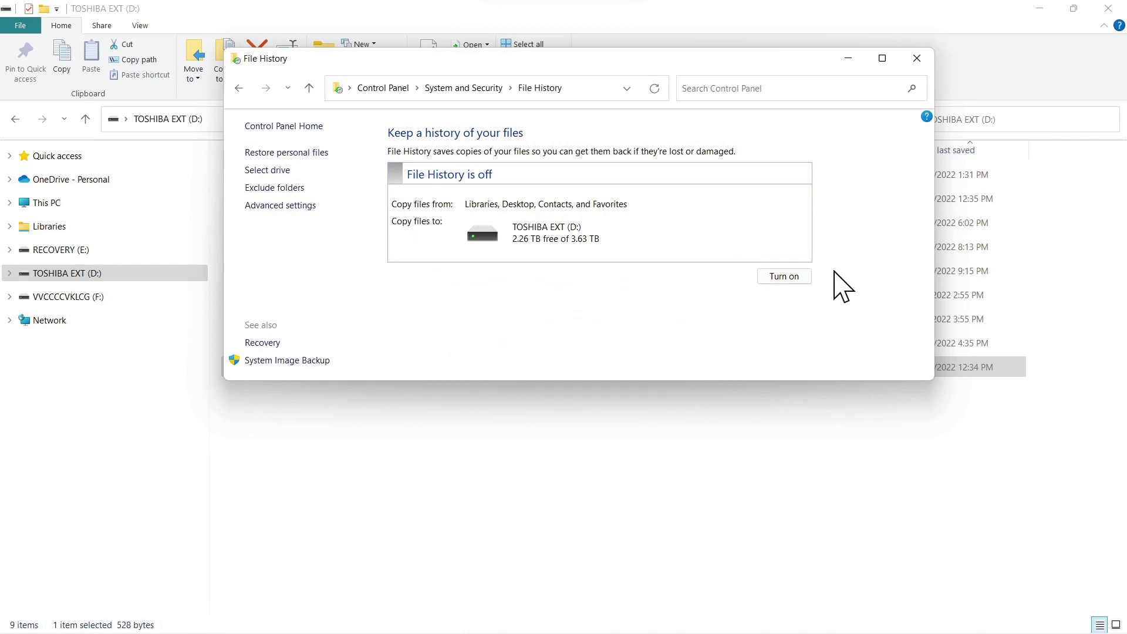
left_click(797, 288)
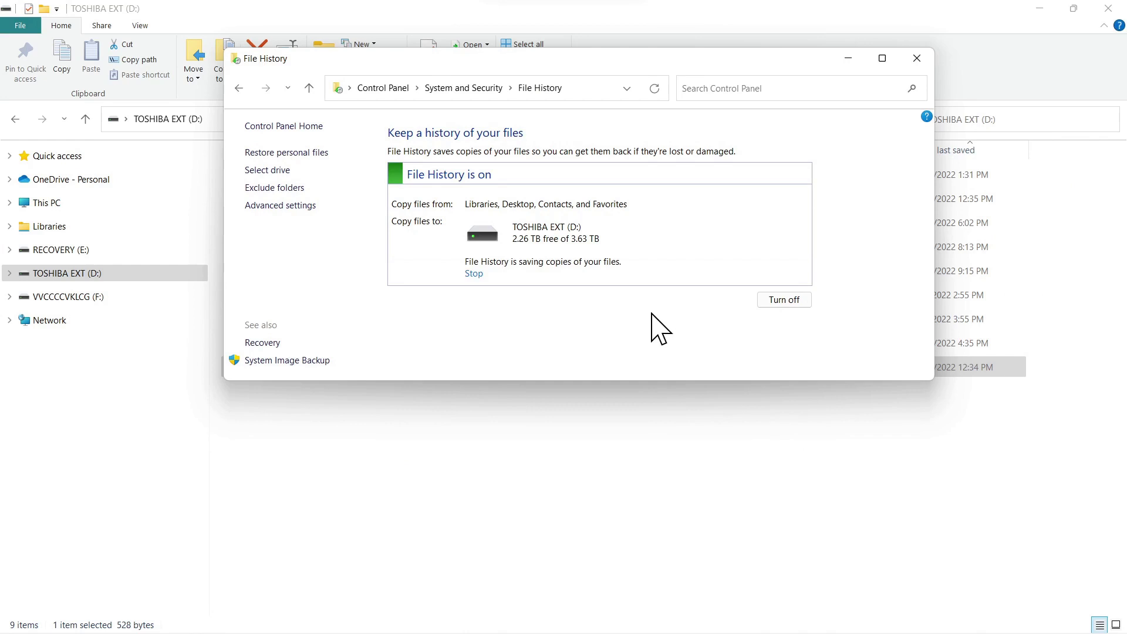